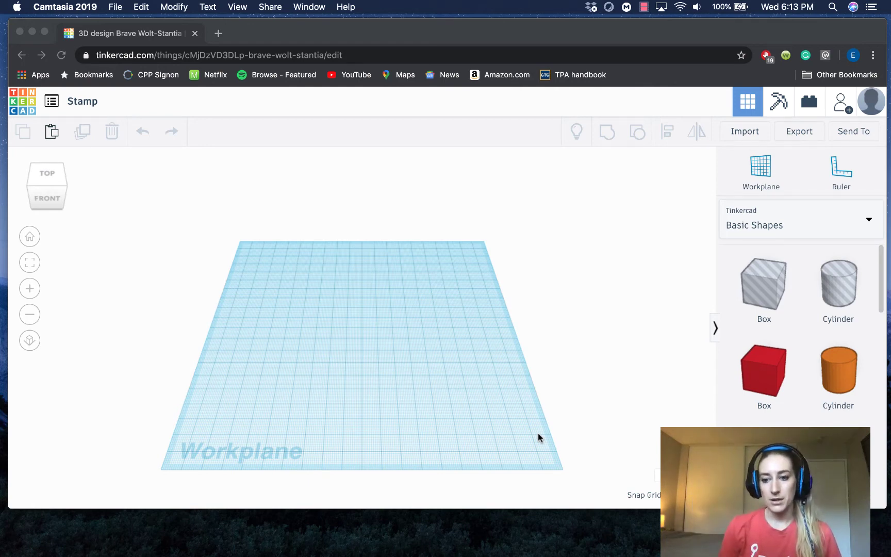
# - Drop a red Box onto the workplane and flatten it to 4 mm tall
pyautogui.click(763, 370)
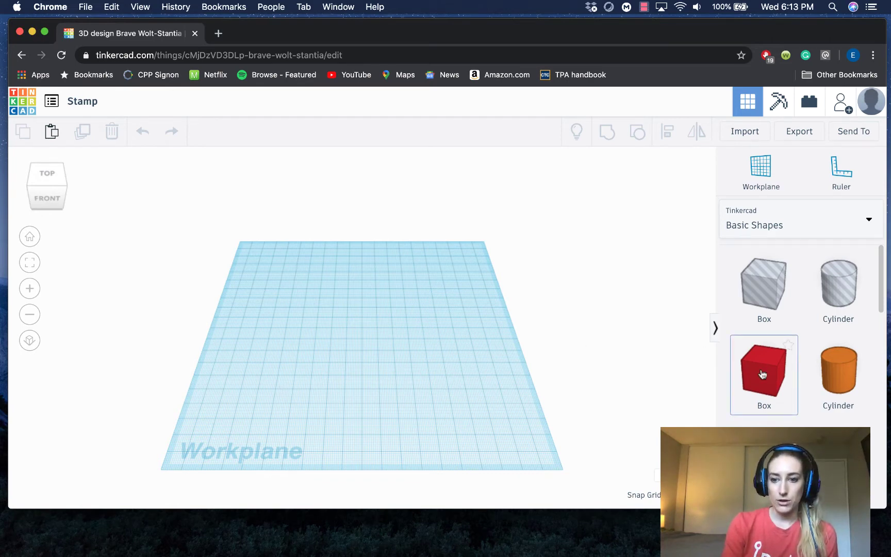
pyautogui.moveTo(764, 372); pyautogui.dragTo(454, 433)
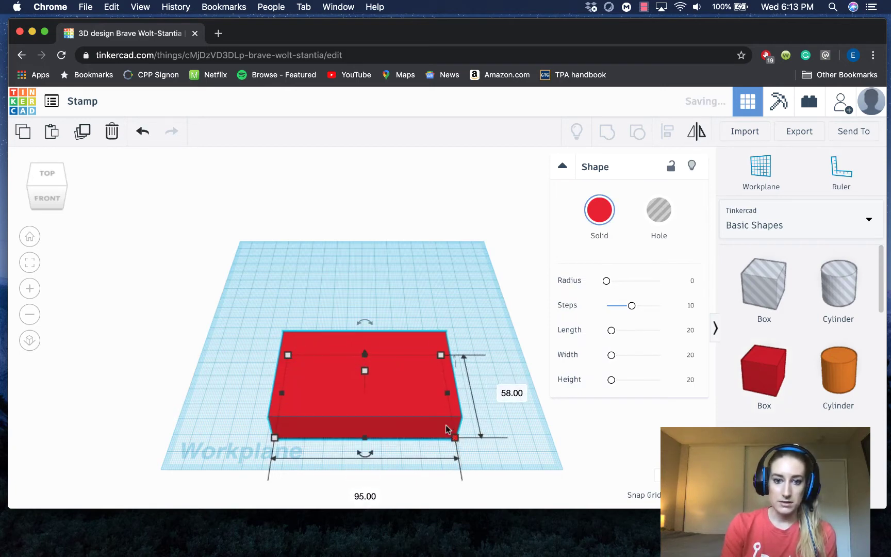
pyautogui.moveTo(365, 369); pyautogui.dragTo(365, 392)
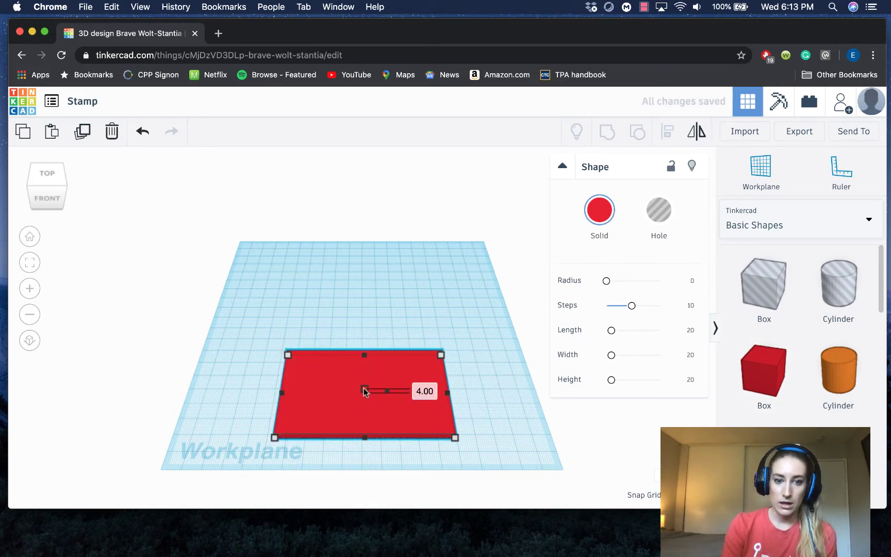
pyautogui.click(473, 355)
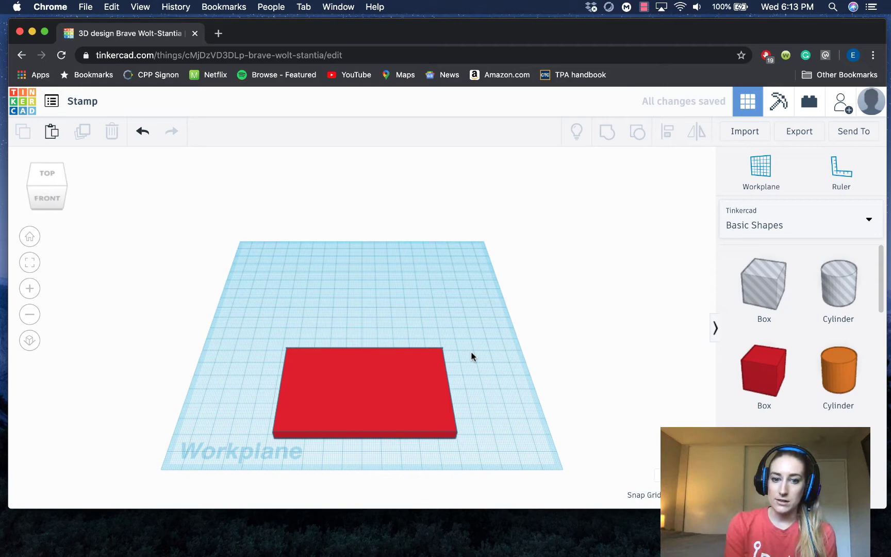
# - In a new tab, search Google for 'horse silhouette' and browse its image results
pyautogui.click(218, 33)
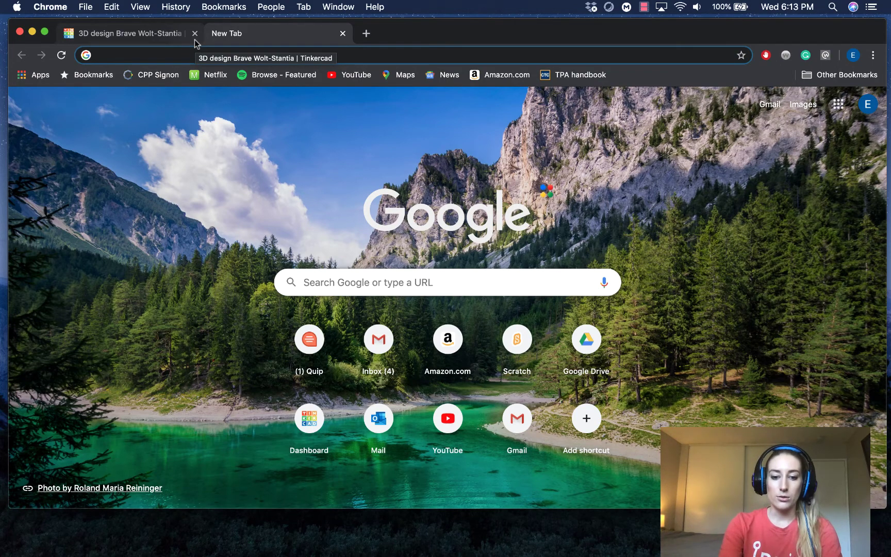
pyautogui.write('horse si')
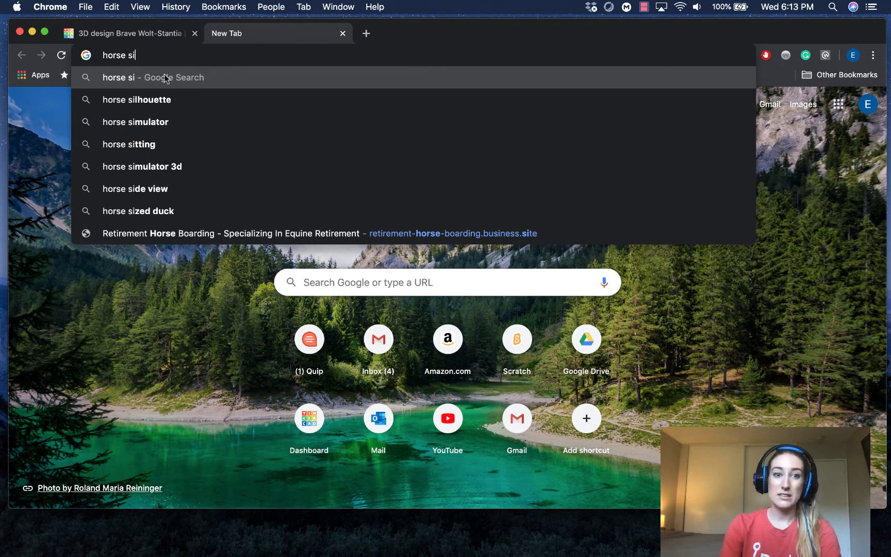
pyautogui.click(160, 100)
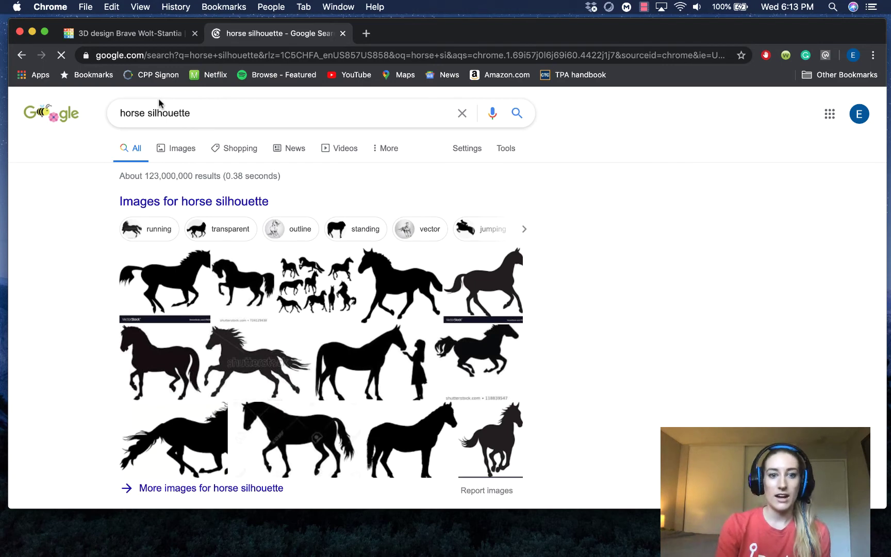
pyautogui.click(180, 202)
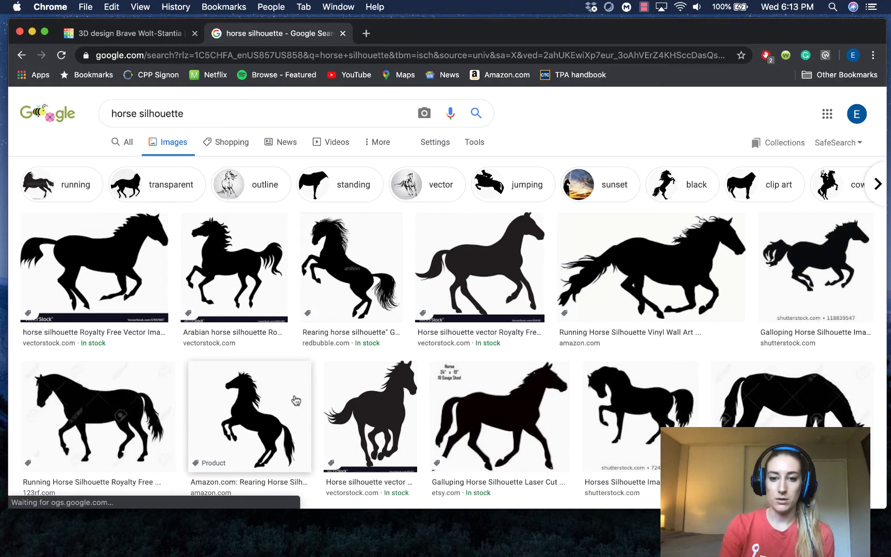
pyautogui.scroll(-6, 296, 400)
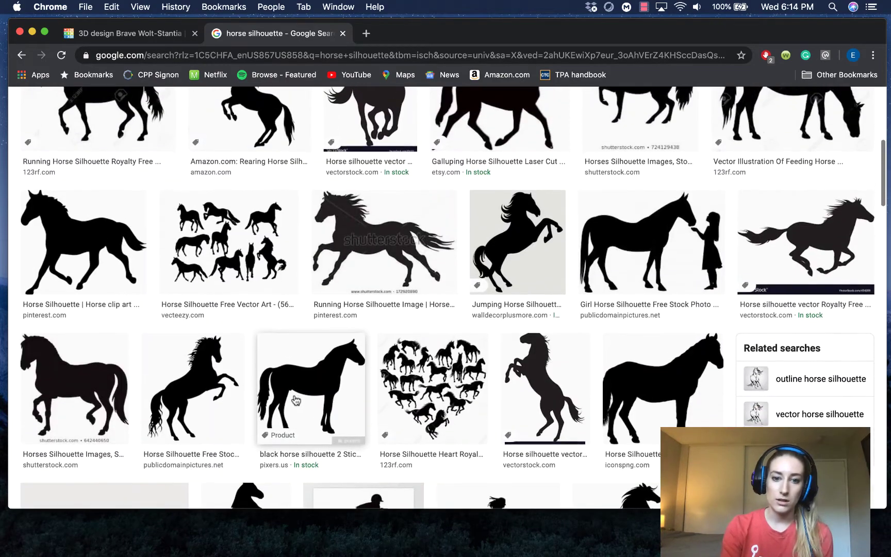
pyautogui.scroll(2, 296, 401)
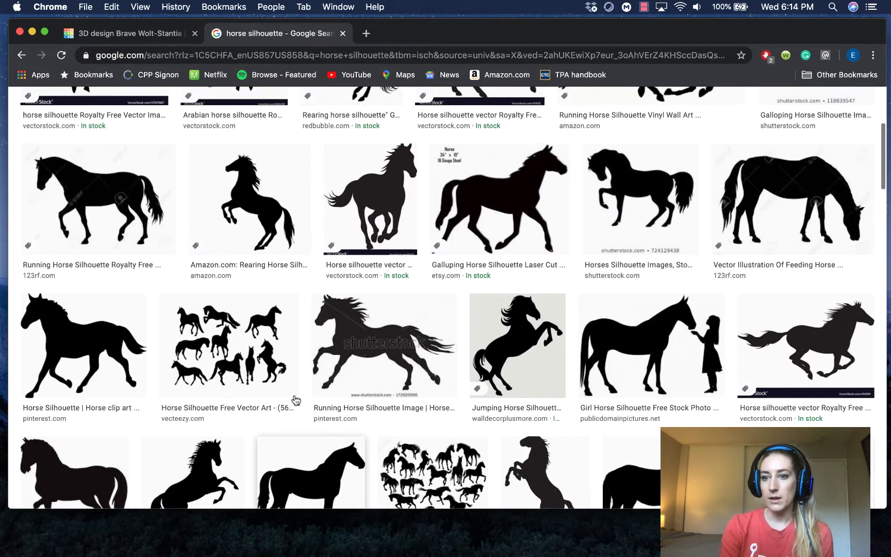
pyautogui.scroll(-7, 296, 400)
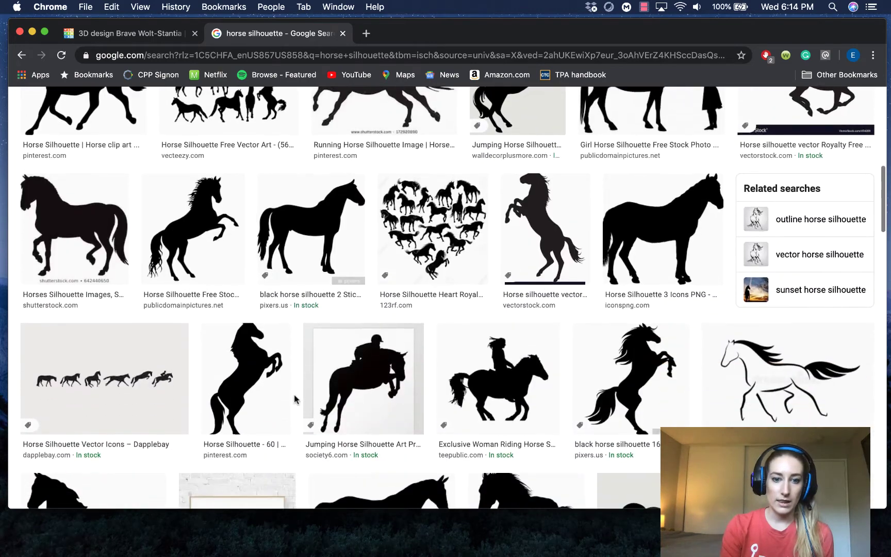
pyautogui.scroll(-1, 296, 400)
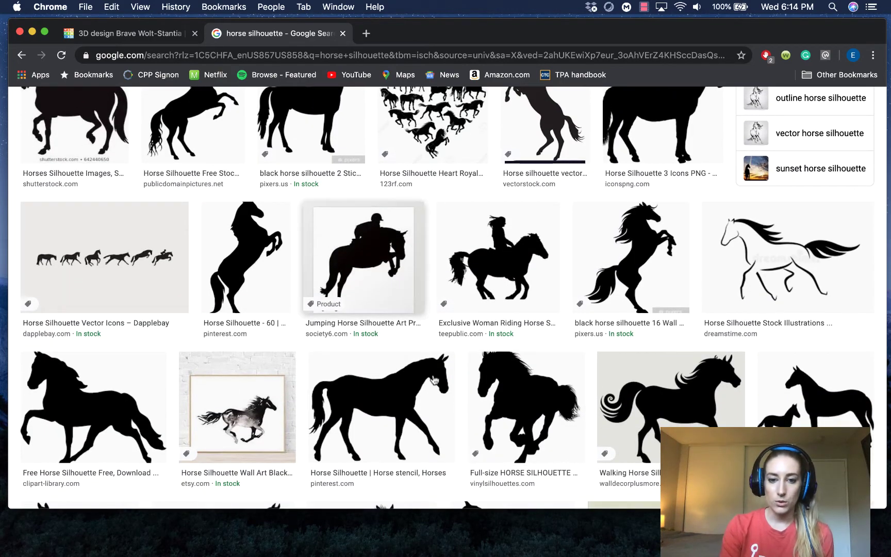
# - Save the jumping horse silhouette image to the Desktop as horse.jpeg
pyautogui.rightClick(378, 248)
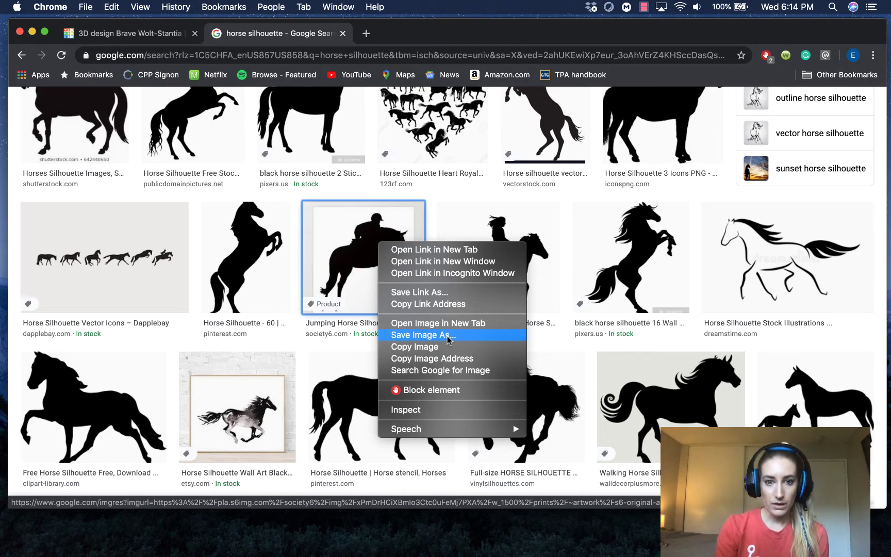
pyautogui.click(448, 335)
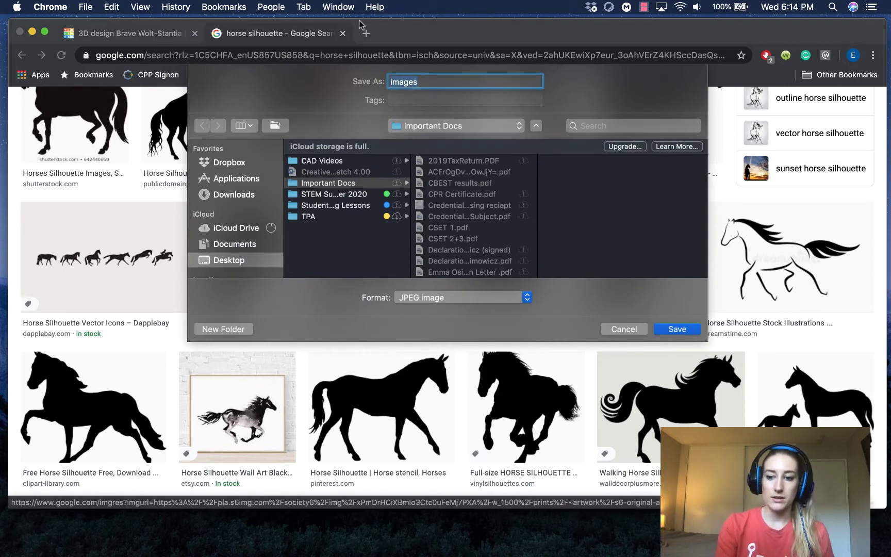
pyautogui.write('horse')
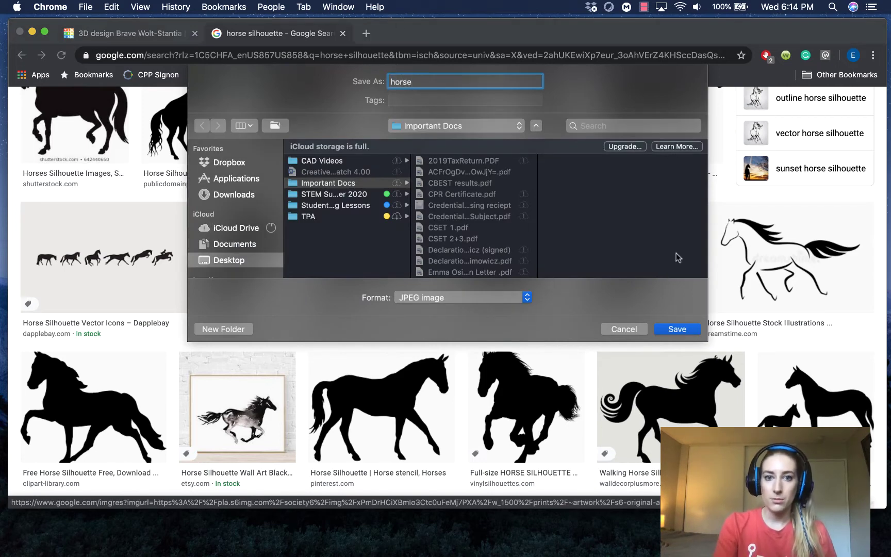
pyautogui.click(514, 126)
pyautogui.press('Escape')
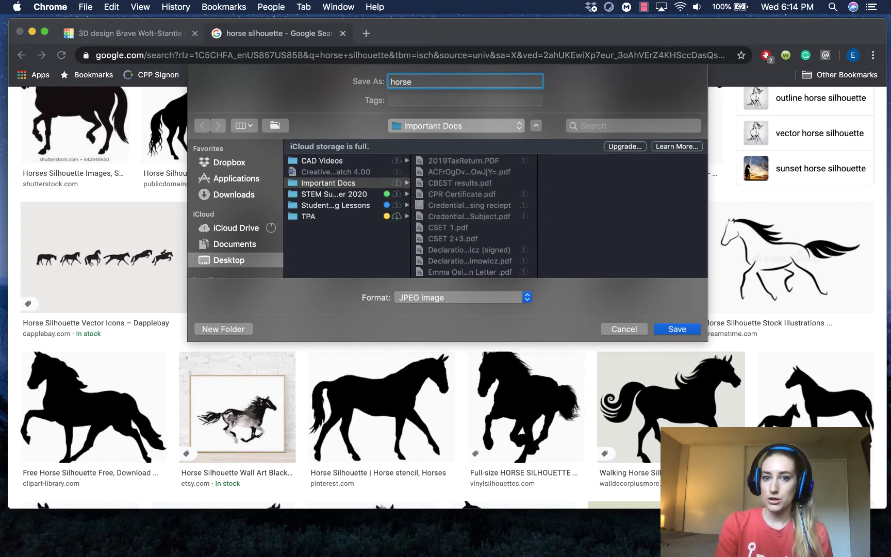
pyautogui.click(690, 329)
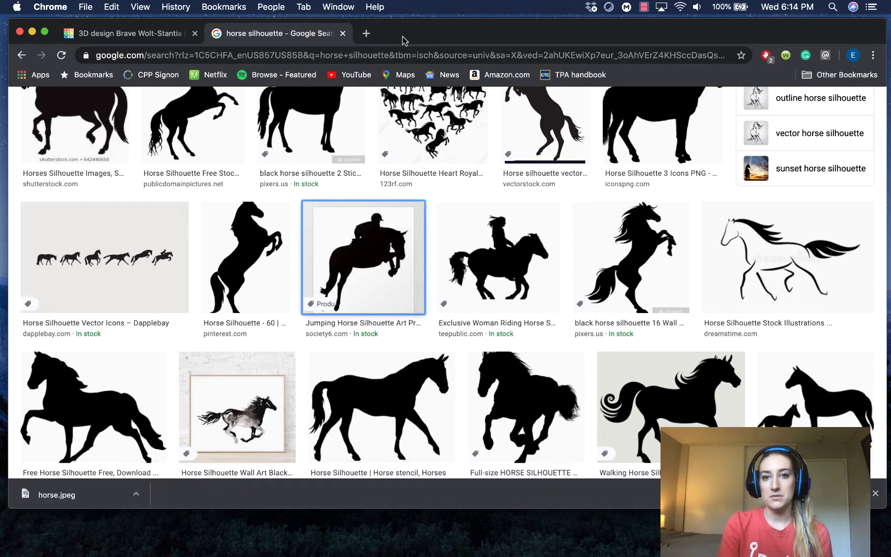
# - Search 'svg converter' in a new tab and open the Online SVG image converter result
pyautogui.click(368, 34)
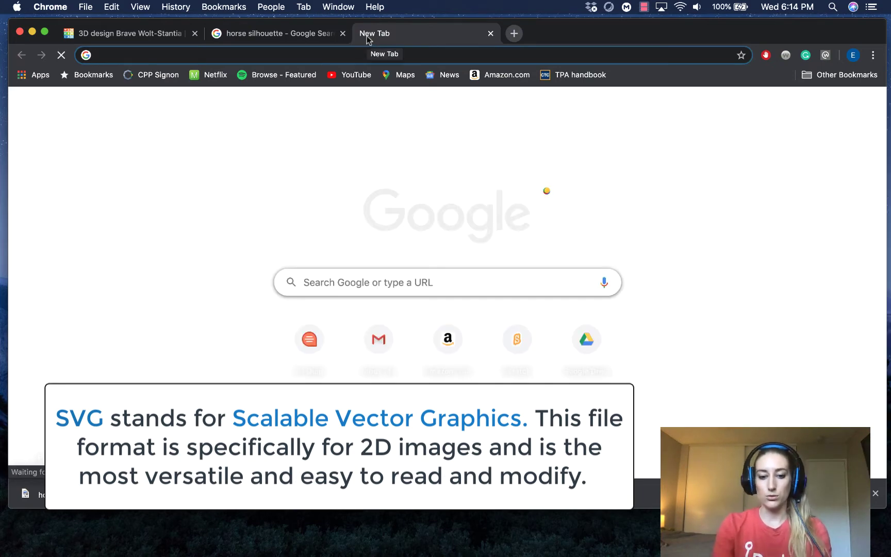
pyautogui.write('svg con')
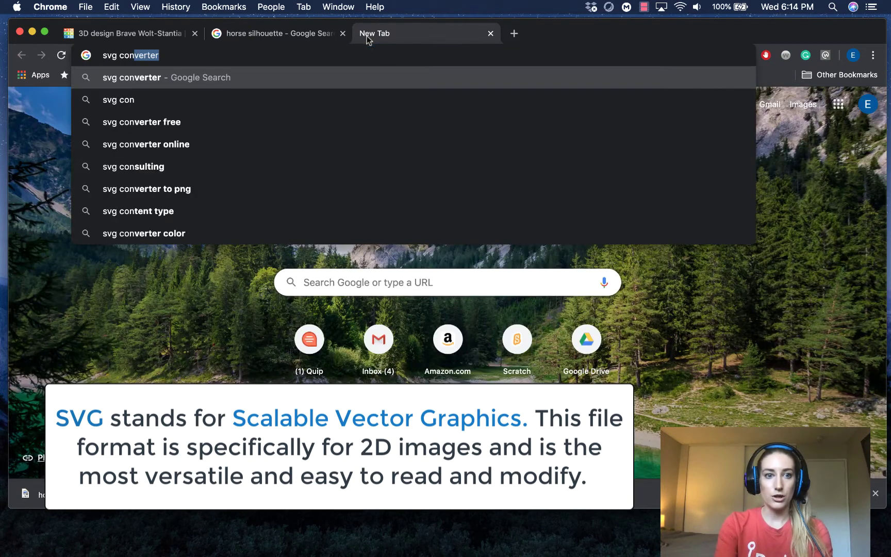
pyautogui.write('verter')
pyautogui.press('Return')
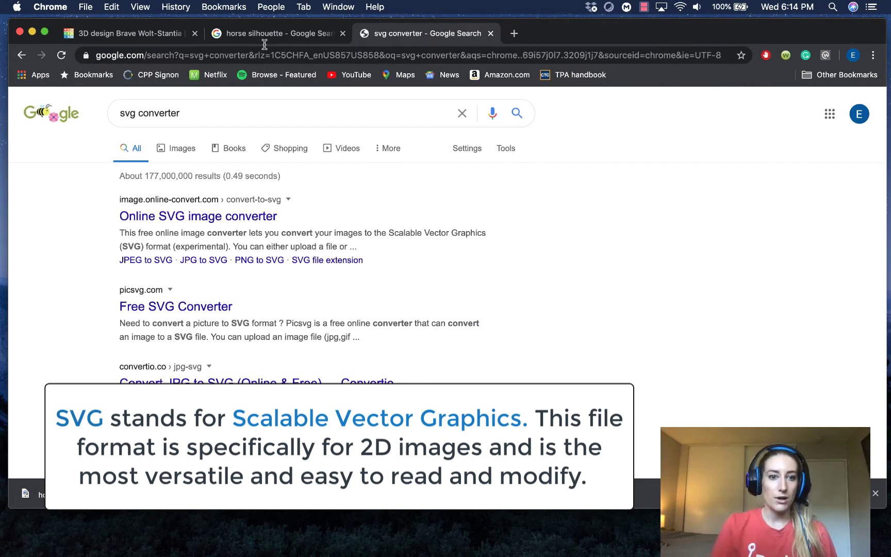
pyautogui.click(214, 217)
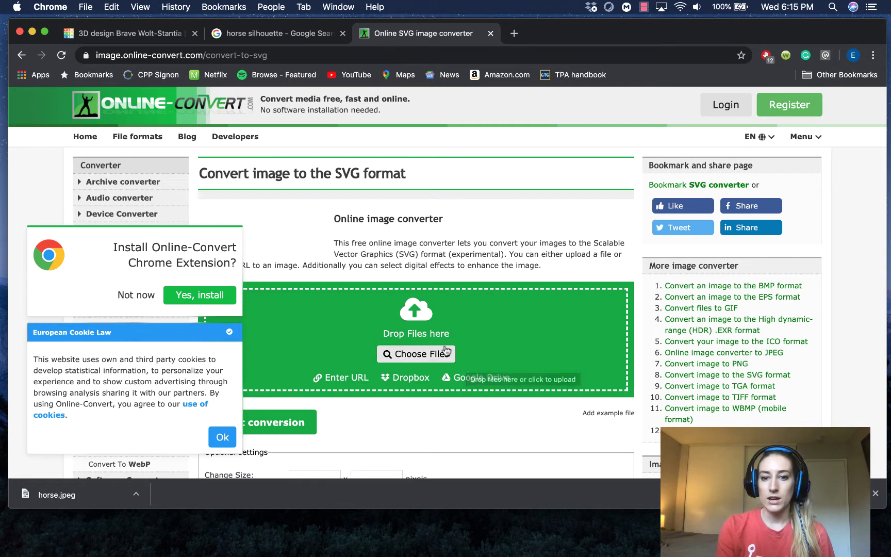
# - Upload horse.jpeg to Online-Convert and convert it to horse.svg, then return to Tinkercad
pyautogui.click(407, 354)
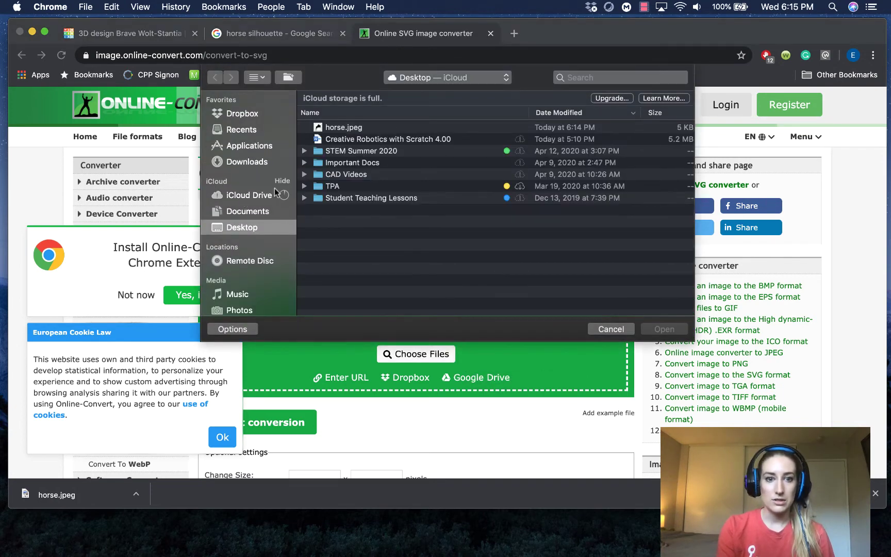
pyautogui.click(377, 129)
pyautogui.click(658, 329)
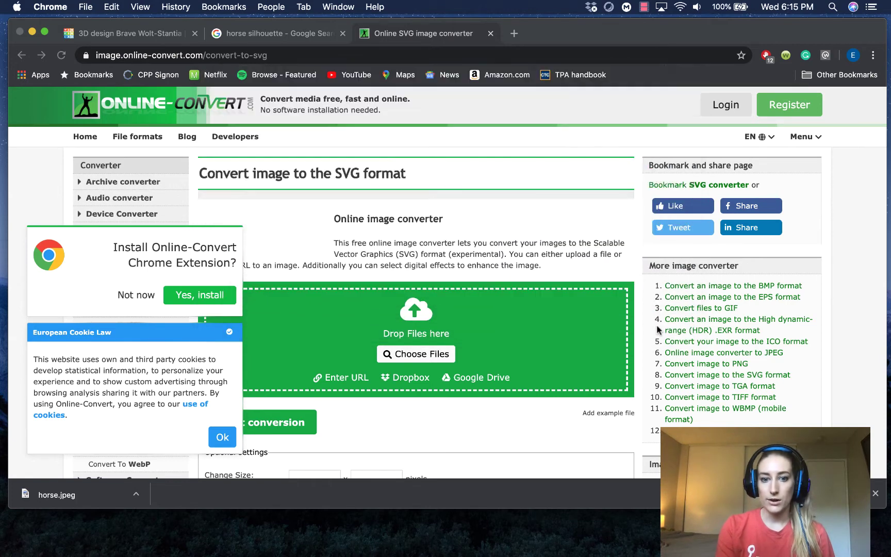
pyautogui.scroll(-3, 418, 420)
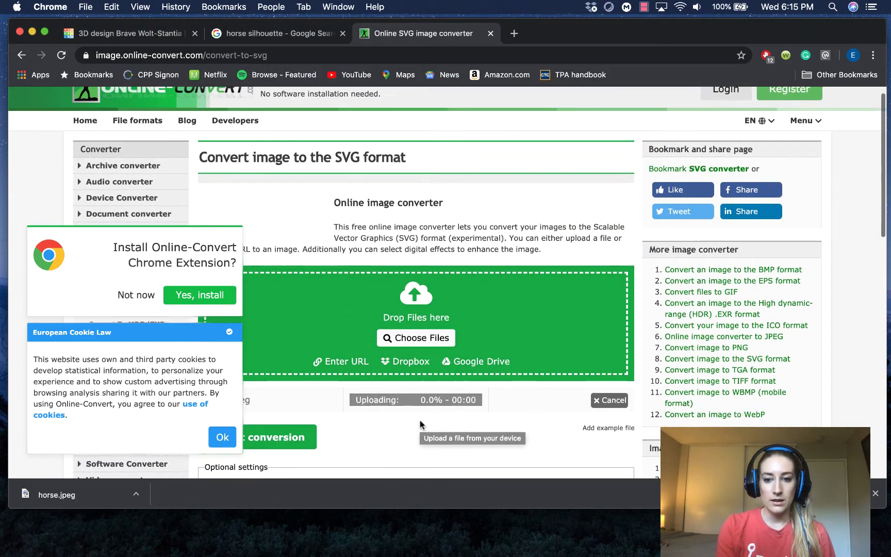
pyautogui.click(294, 393)
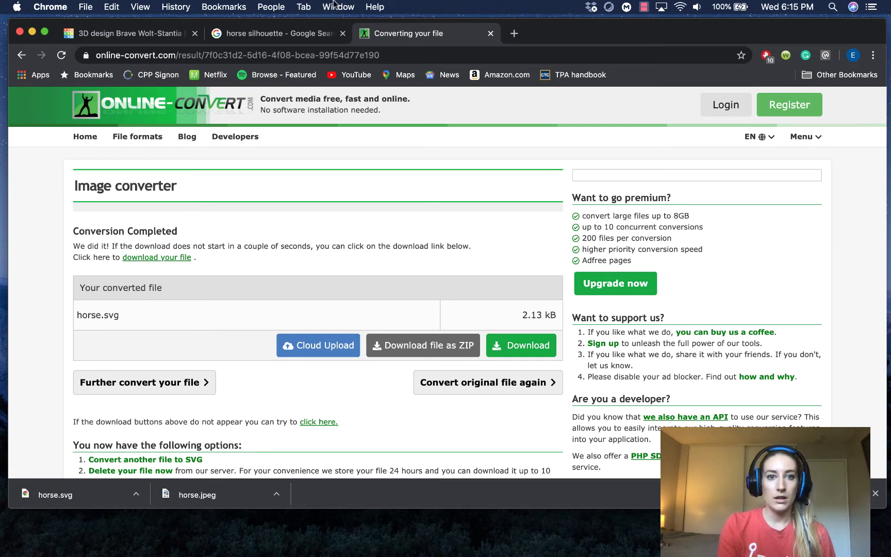
pyautogui.click(139, 37)
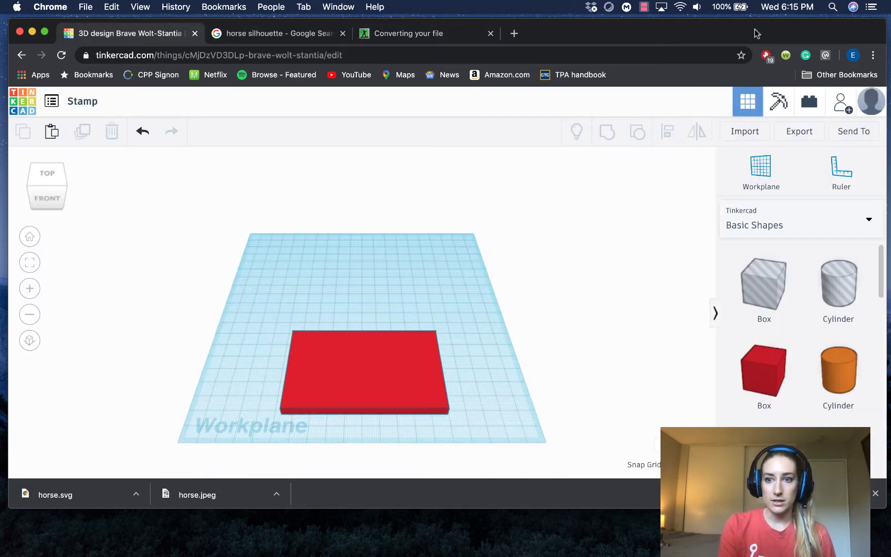
# - Import horse.svg from the Downloads folder into the Stamp design with default settings
pyautogui.click(746, 133)
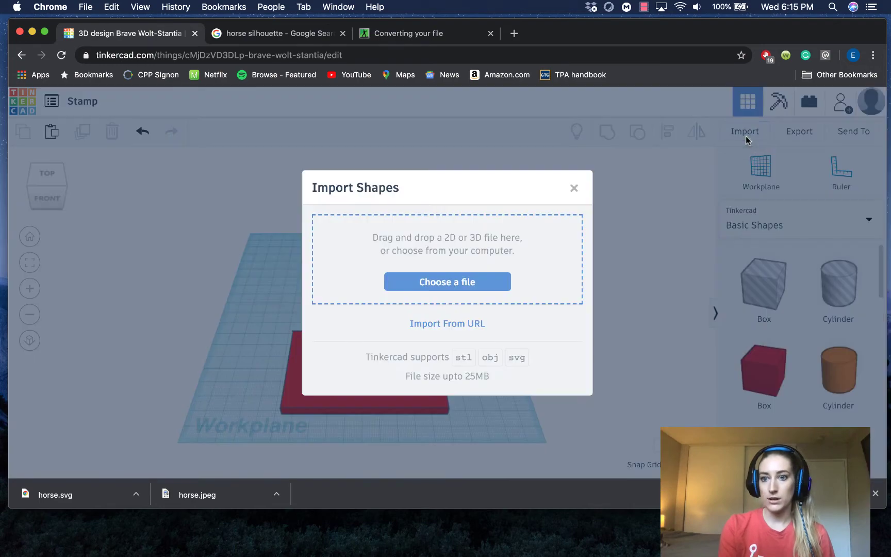
pyautogui.click(423, 283)
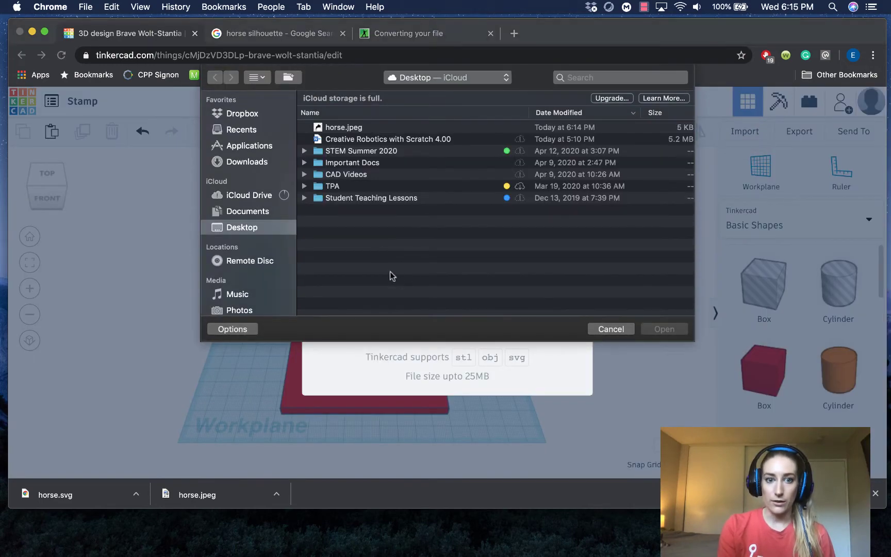
pyautogui.click(239, 161)
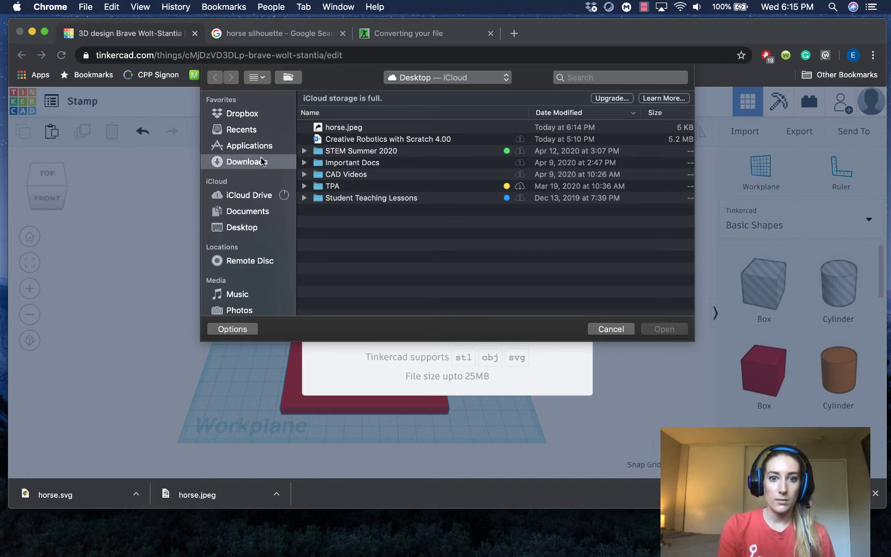
pyautogui.click(354, 113)
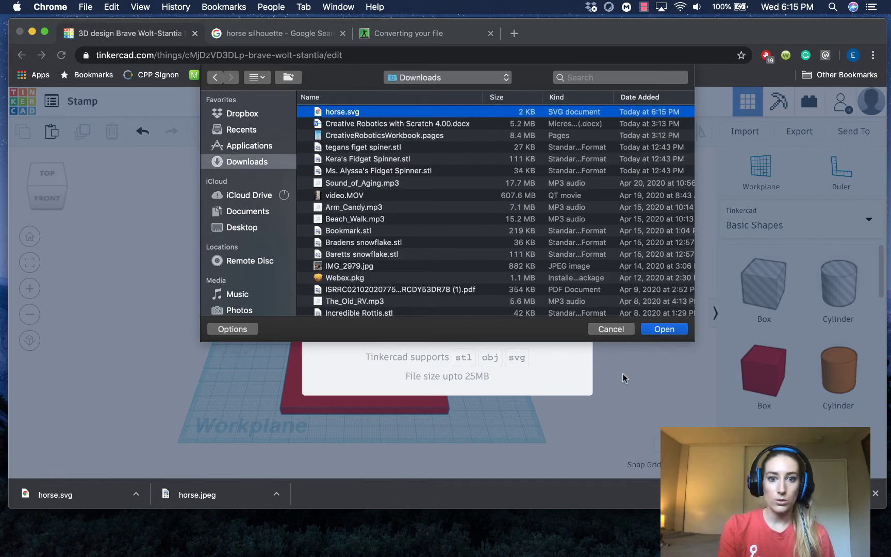
pyautogui.click(669, 335)
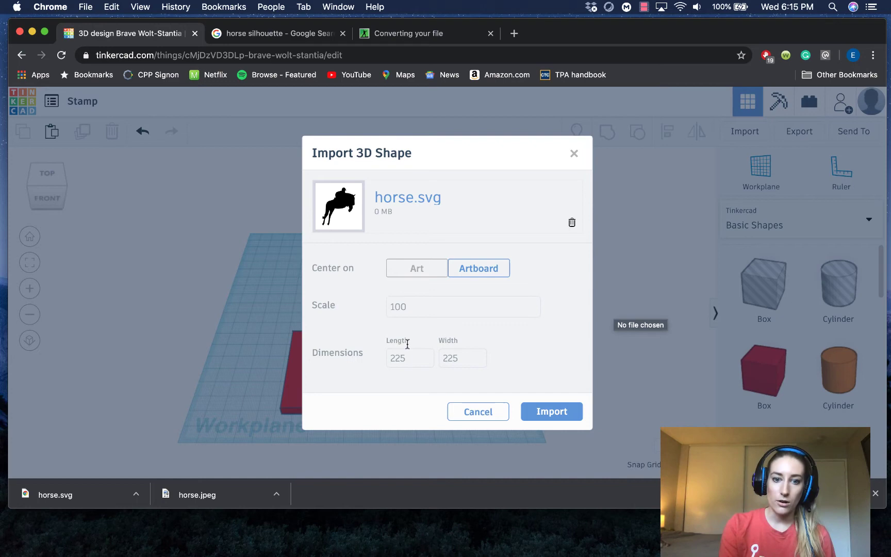
pyautogui.click(550, 416)
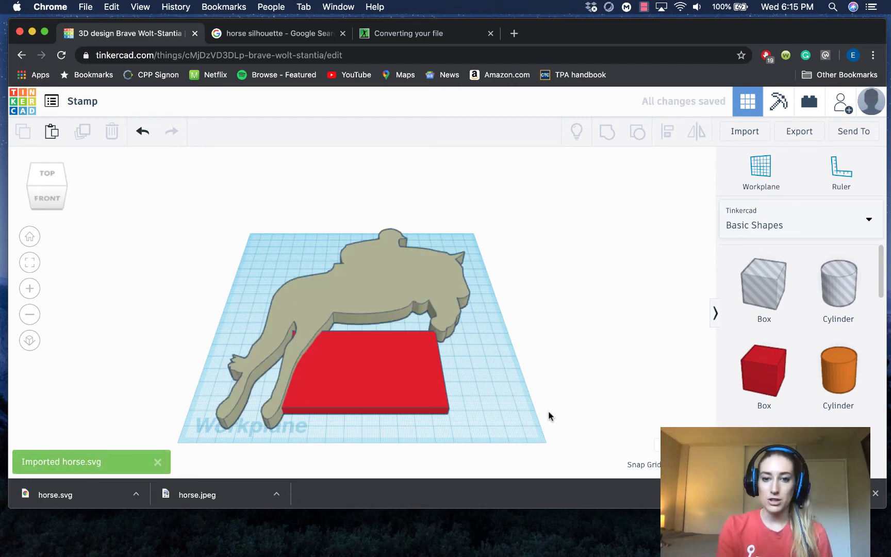
# - From the top view, scale the horse silhouette down by its corner and move it onto the red box
pyautogui.click(50, 182)
pyautogui.click(54, 195)
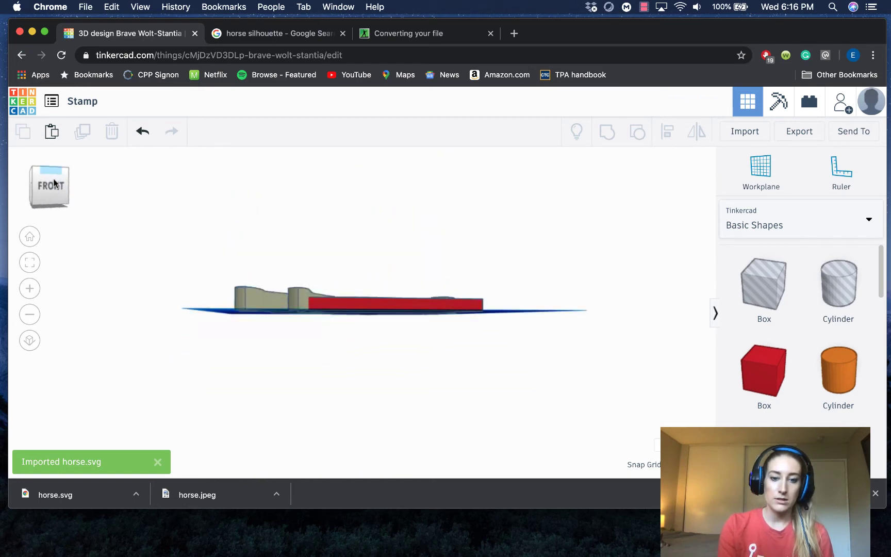
pyautogui.click(55, 185)
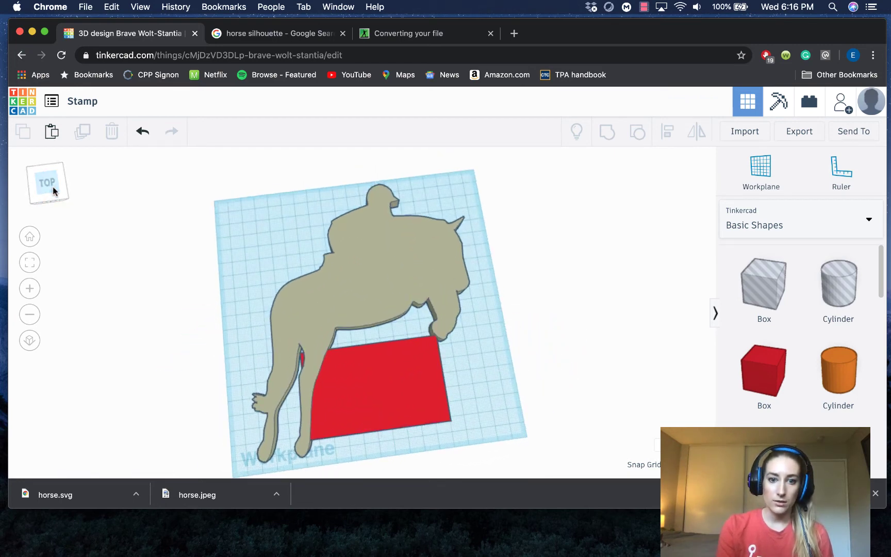
pyautogui.click(348, 305)
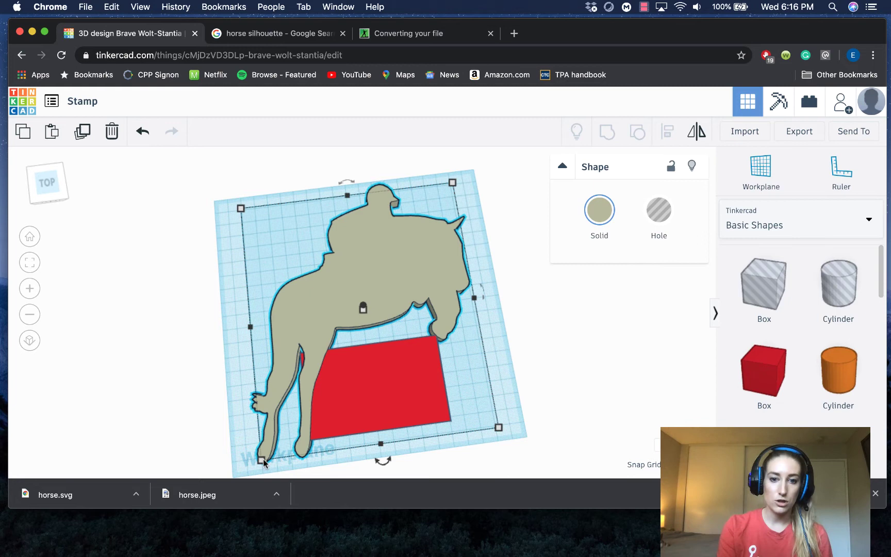
pyautogui.moveTo(263, 462); pyautogui.dragTo(346, 282)
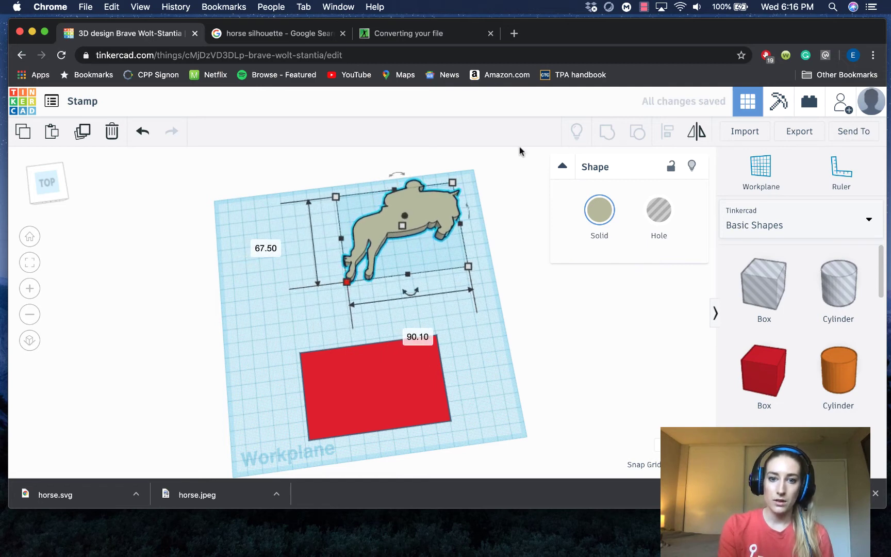
pyautogui.moveTo(413, 232); pyautogui.dragTo(398, 385)
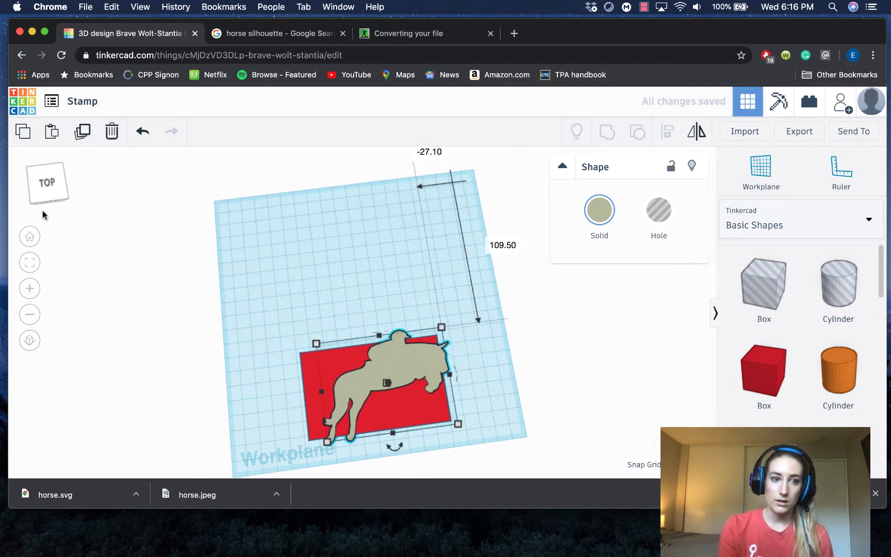
# - Check from the front, then shrink and nudge the horse until it fits within the red slab
pyautogui.click(44, 200)
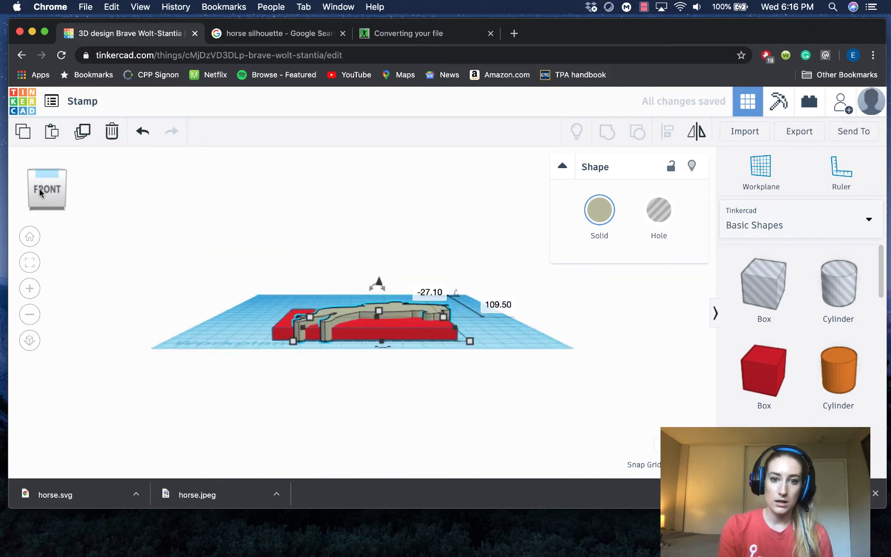
pyautogui.moveTo(377, 290); pyautogui.dragTo(379, 314)
pyautogui.click(37, 186)
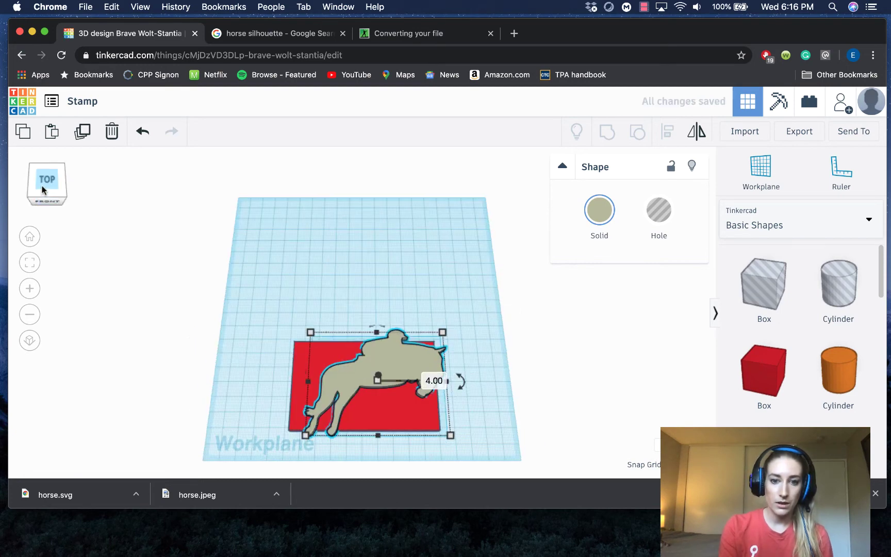
pyautogui.moveTo(449, 433); pyautogui.dragTo(433, 423)
pyautogui.moveTo(399, 352); pyautogui.dragTo(392, 360)
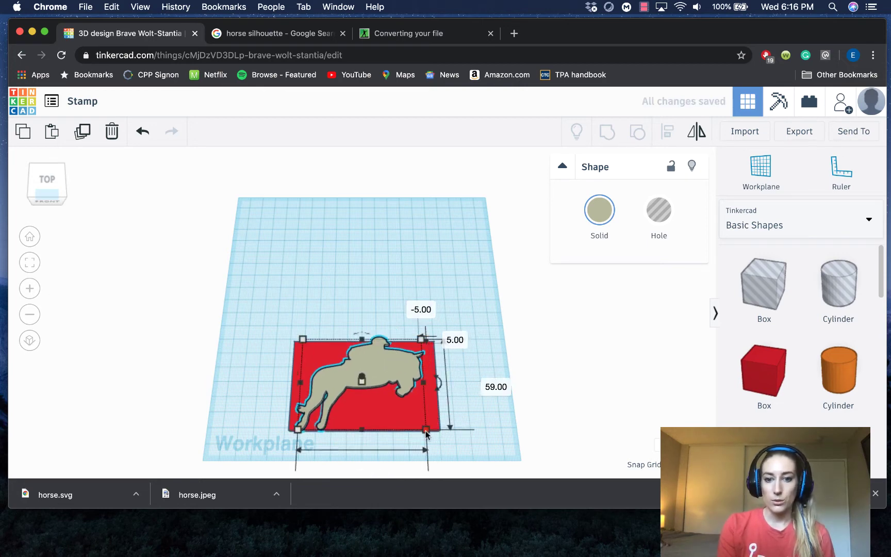
pyautogui.moveTo(426, 429); pyautogui.dragTo(419, 428)
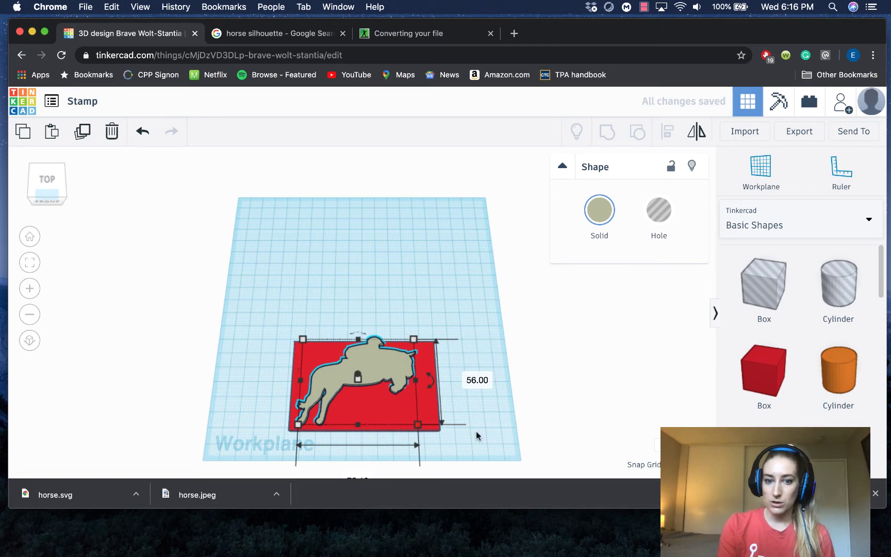
pyautogui.moveTo(375, 370); pyautogui.dragTo(372, 379)
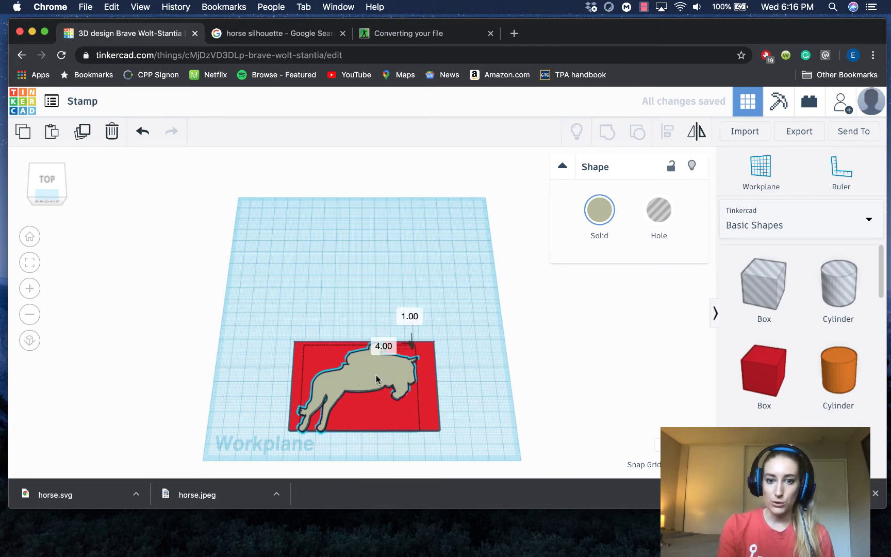
pyautogui.click(469, 454)
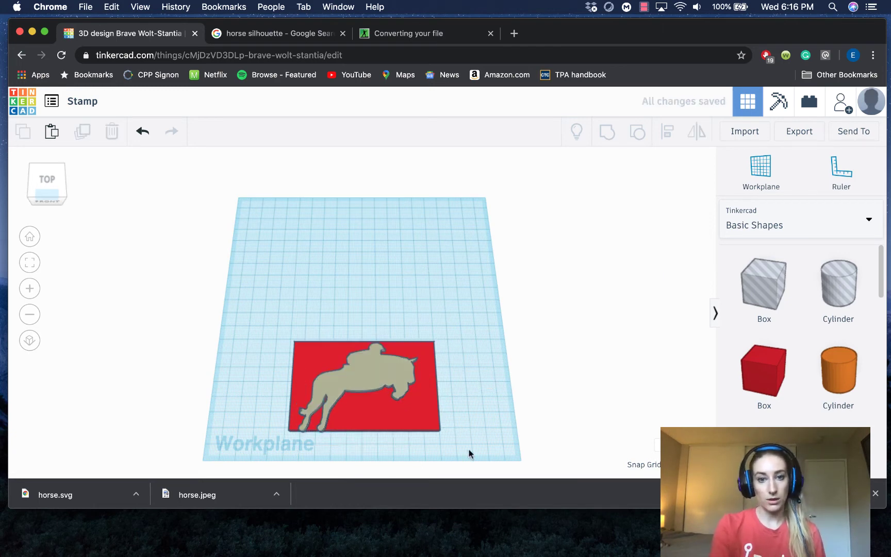
pyautogui.click(254, 33)
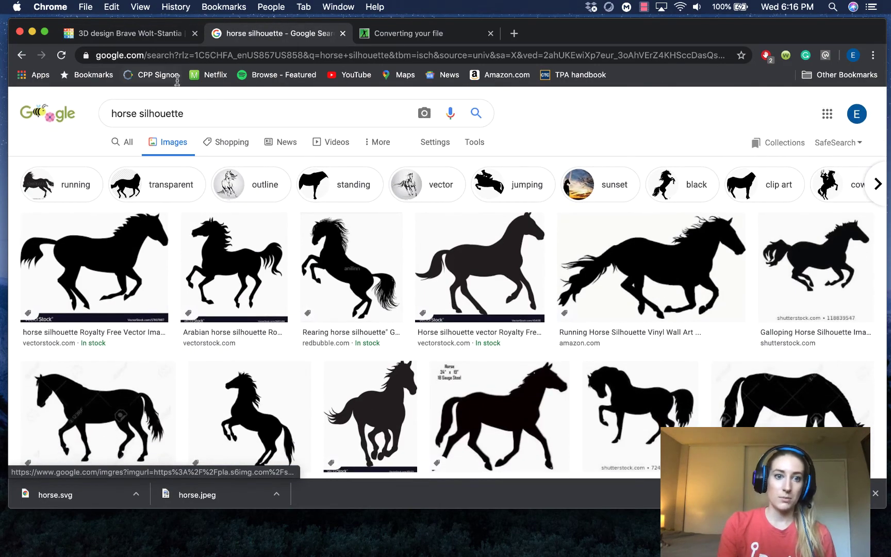
# - Delete 'silhouette' from the query to search plain 'horse' images and browse the photos
pyautogui.click(196, 122)
pyautogui.doubleClick(142, 118)
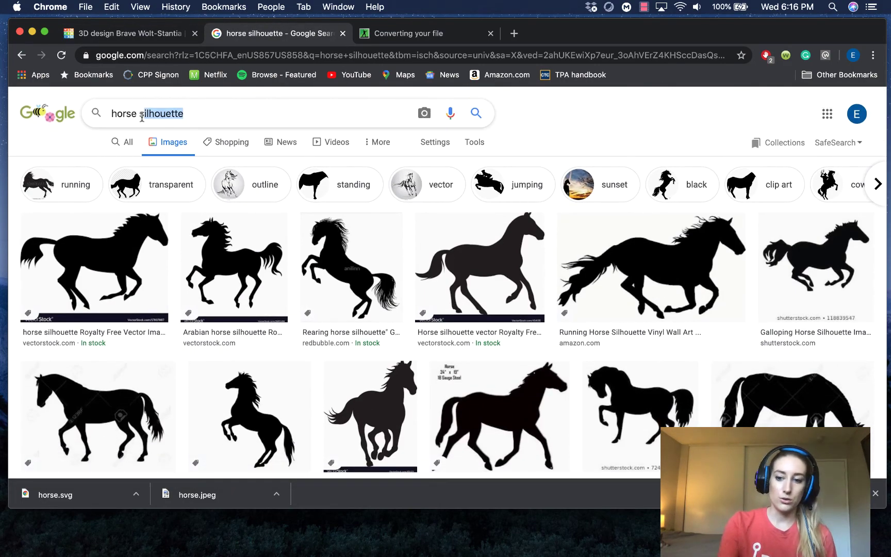
pyautogui.press('BackSpace')
pyautogui.press('Return')
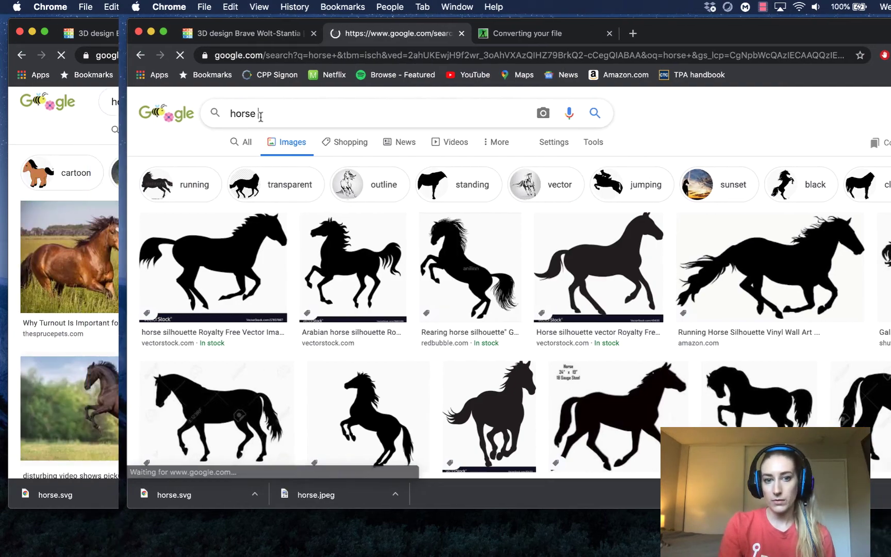
pyautogui.scroll(-3, 464, 420)
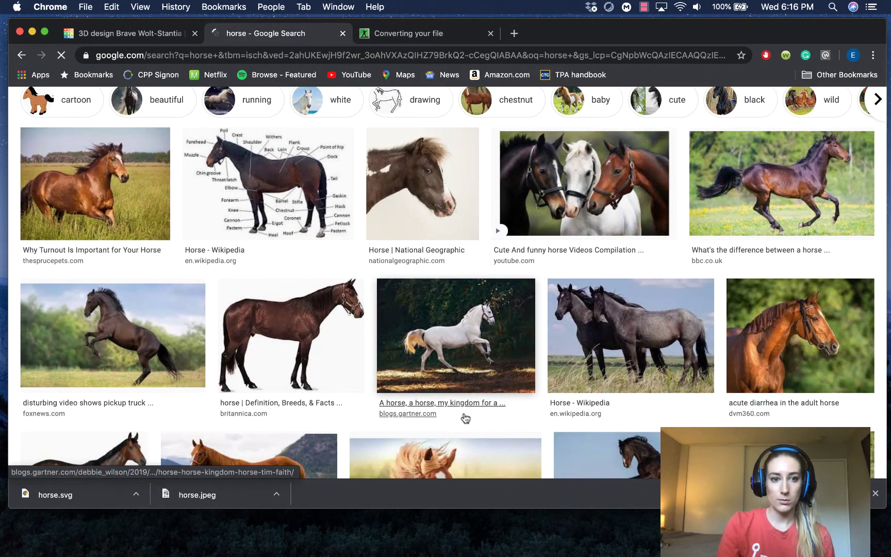
pyautogui.scroll(-1, 466, 418)
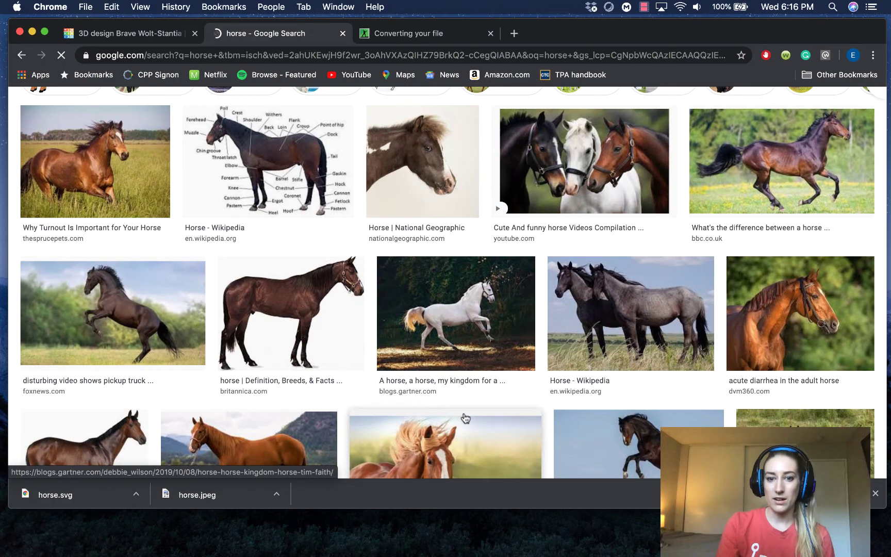
pyautogui.scroll(-2, 569, 415)
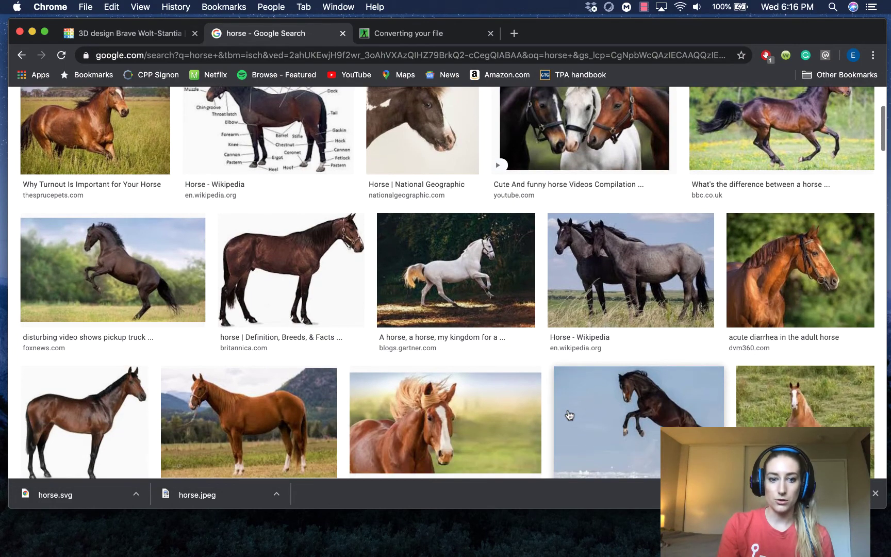
pyautogui.scroll(-10, 570, 415)
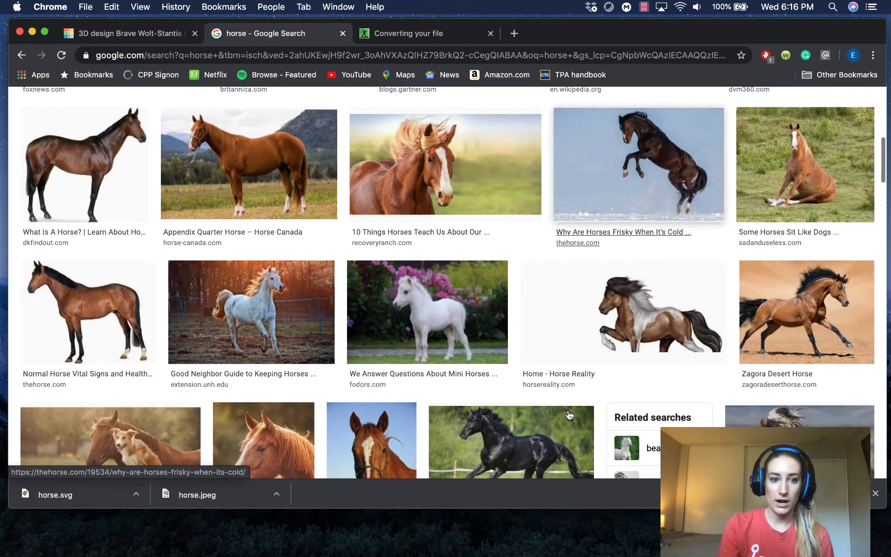
pyautogui.scroll(12, 570, 415)
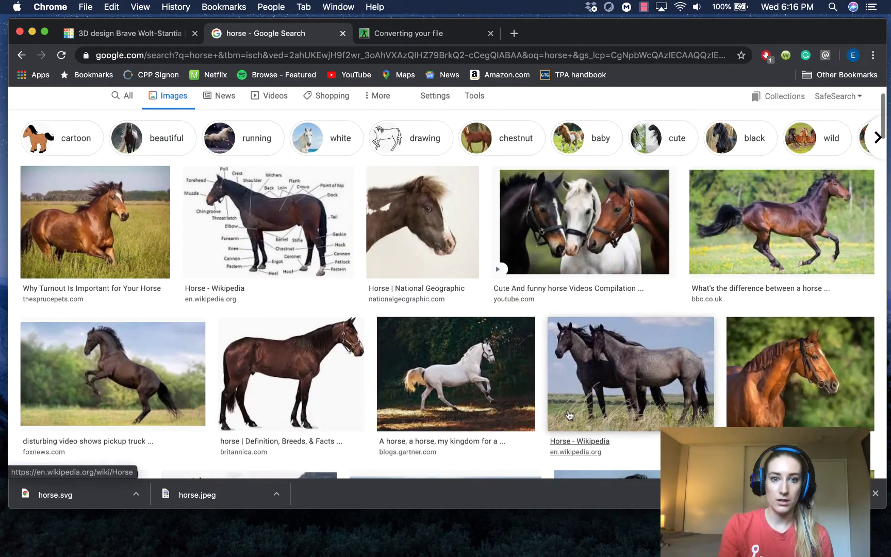
pyautogui.scroll(-2, 569, 415)
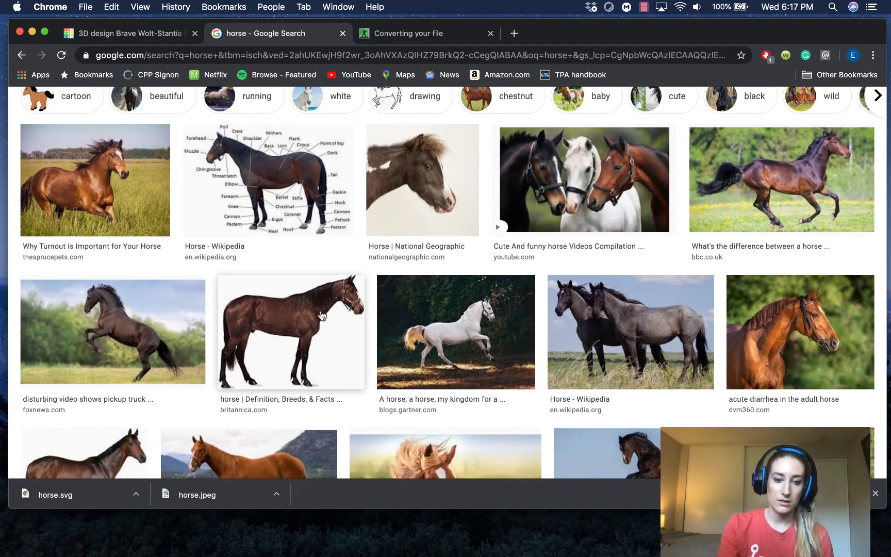
# - Save the britannica brown horse photo to the Desktop as horse 2.jpeg and dismiss the disk-full notice
pyautogui.rightClick(322, 316)
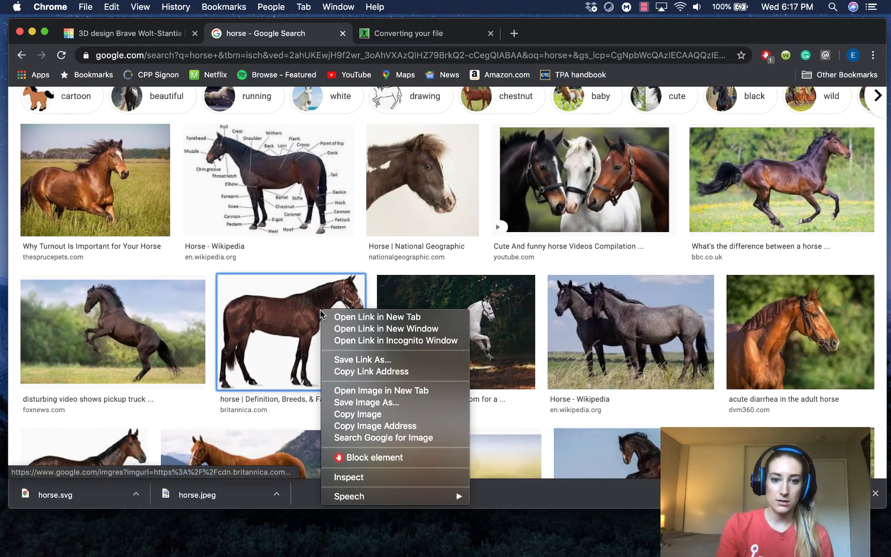
pyautogui.click(391, 404)
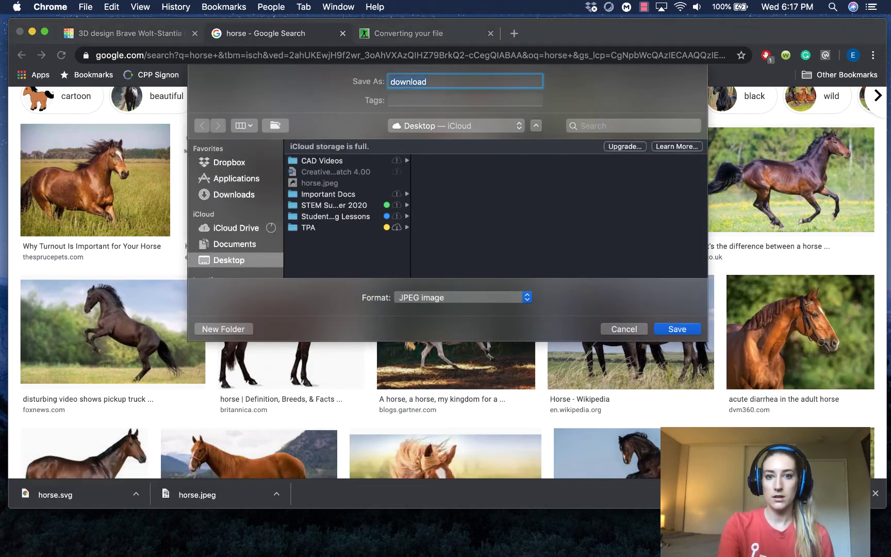
pyautogui.write('horse 2')
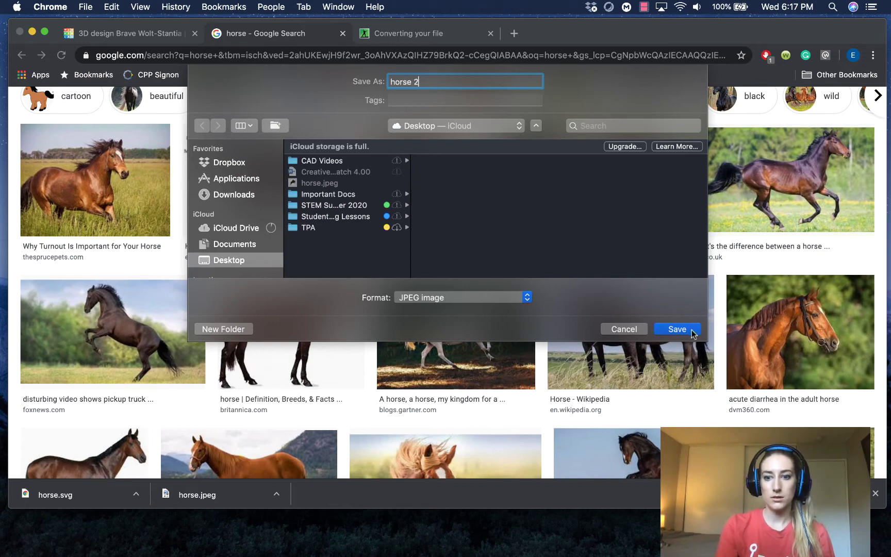
pyautogui.click(692, 331)
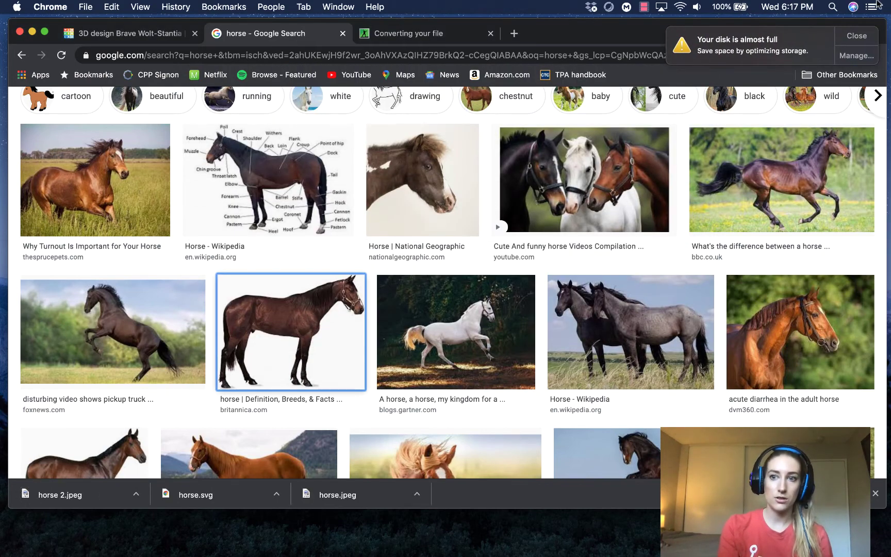
pyautogui.click(871, 35)
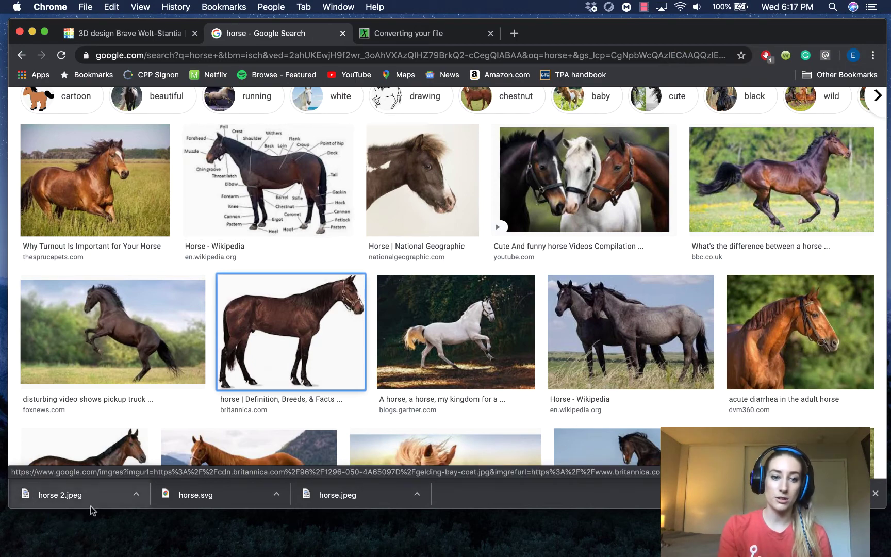
# - Convert horse 2.jpeg from the Desktop to SVG on Online-Convert and download horse 2.svg
pyautogui.click(420, 35)
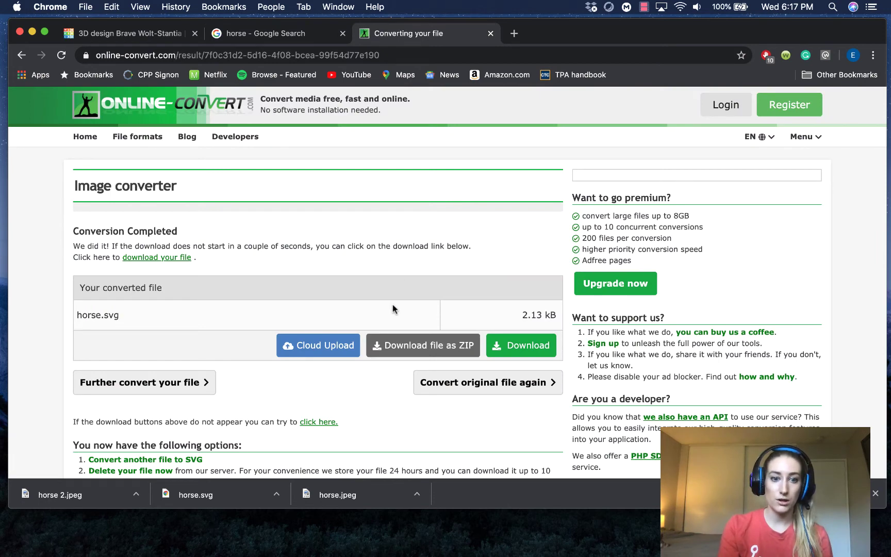
pyautogui.click(22, 55)
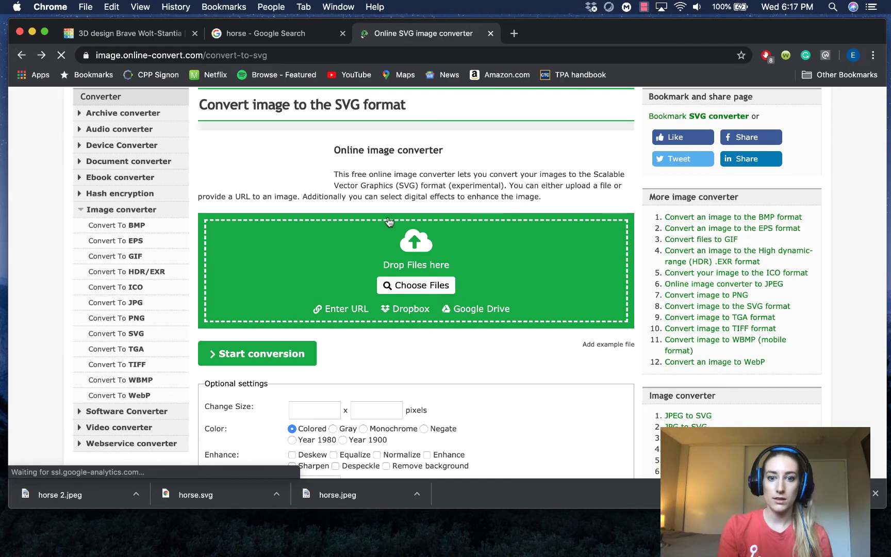
pyautogui.click(439, 287)
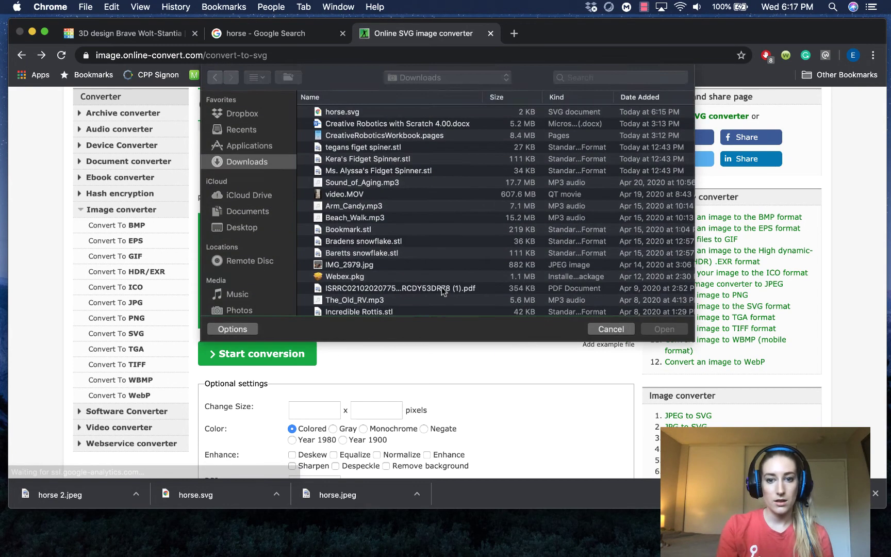
pyautogui.click(248, 214)
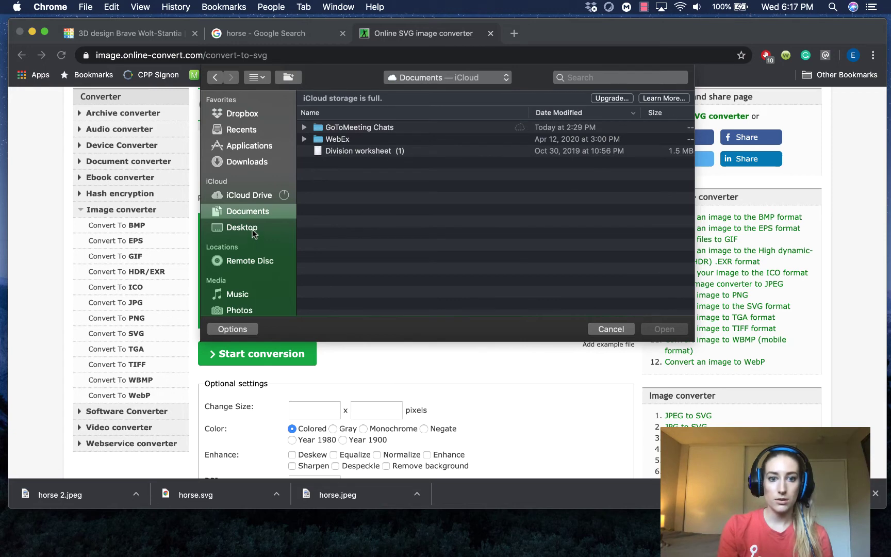
pyautogui.click(252, 229)
pyautogui.click(348, 129)
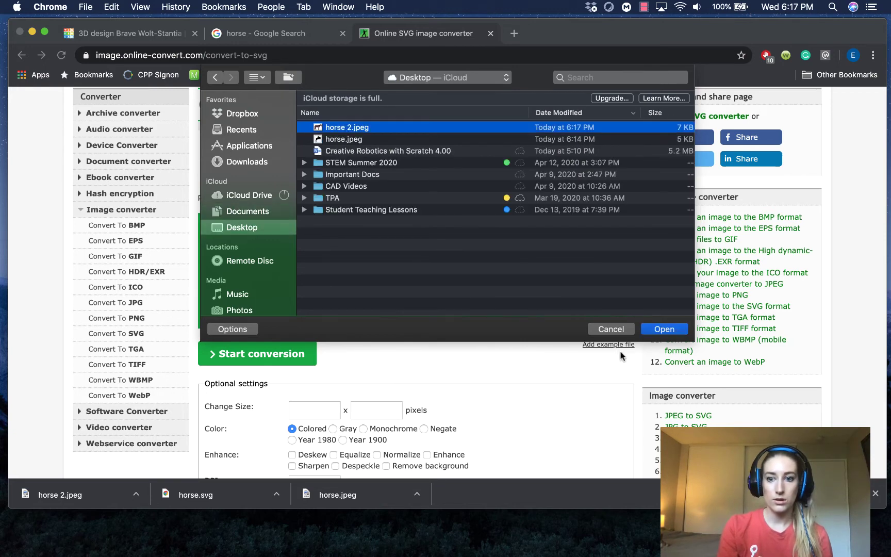
pyautogui.click(664, 329)
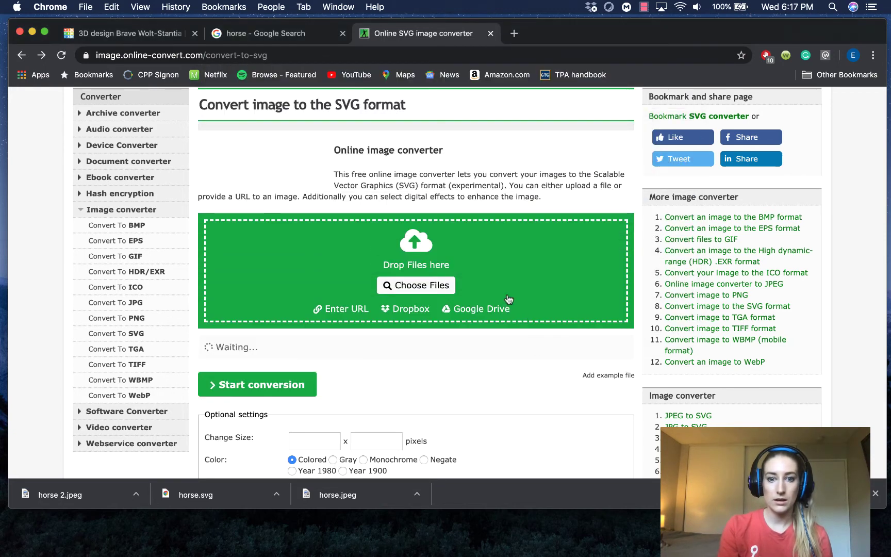
pyautogui.click(290, 382)
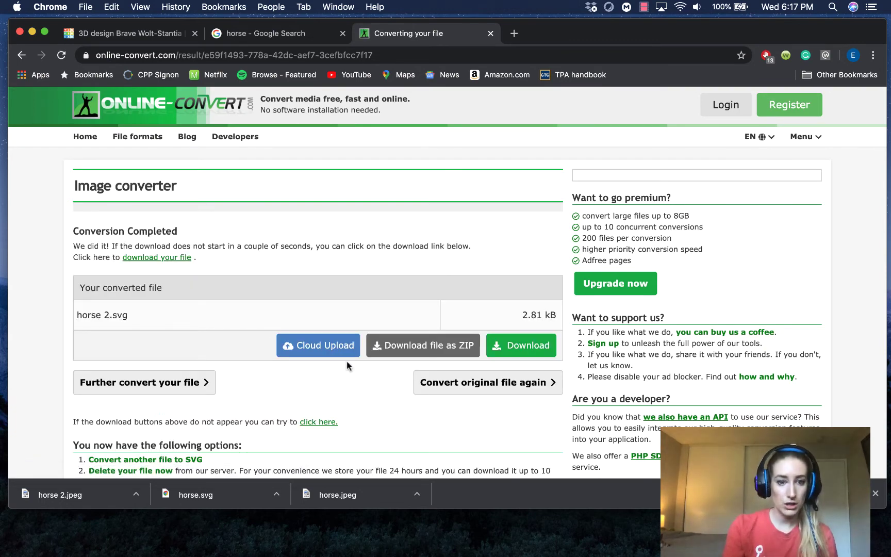
pyautogui.click(445, 351)
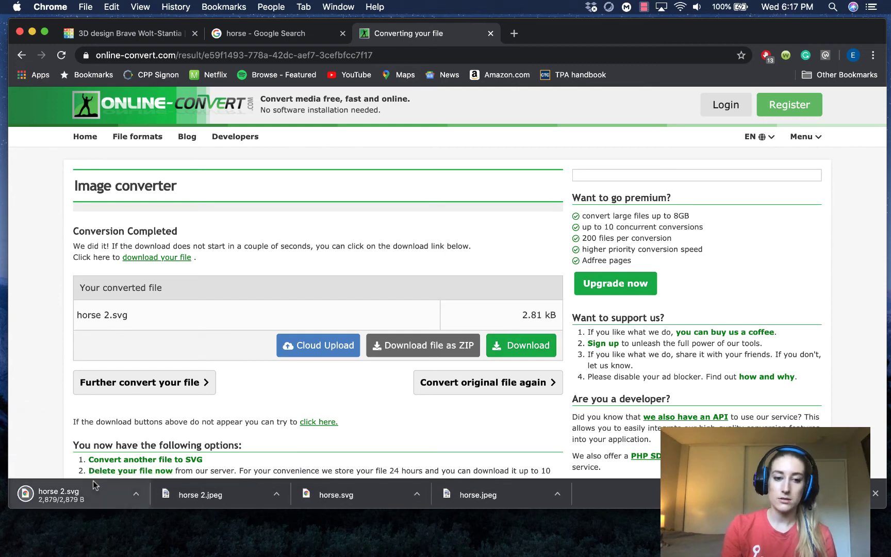
# - Back in the Stamp design, nudge the jumping horse slightly right and deselect it
pyautogui.click(143, 34)
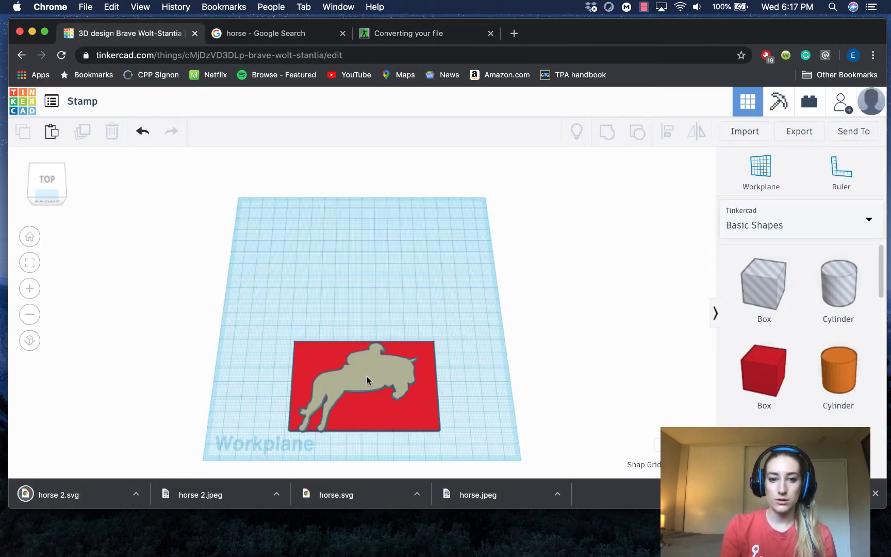
pyautogui.moveTo(375, 373); pyautogui.dragTo(380, 373)
pyautogui.click(464, 290)
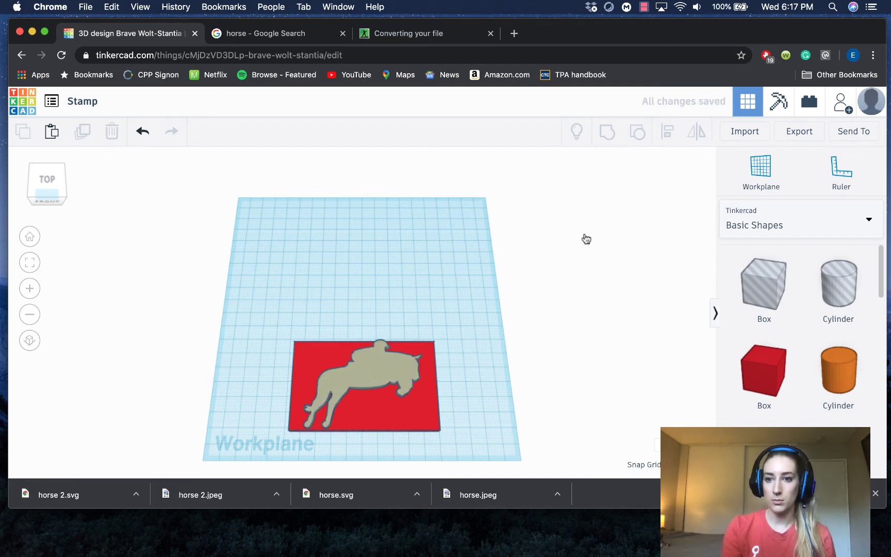
# - Import horse 2.svg from the Downloads folder onto the workplane
pyautogui.click(744, 132)
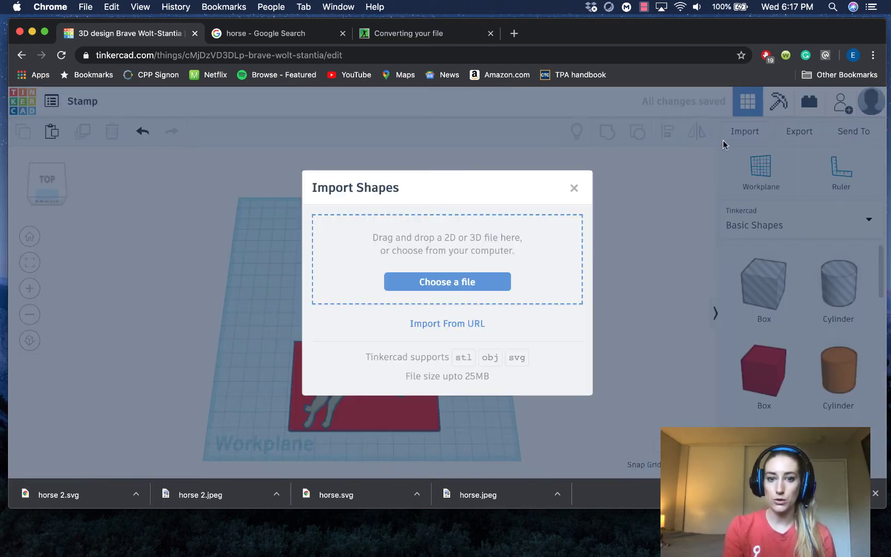
pyautogui.click(433, 289)
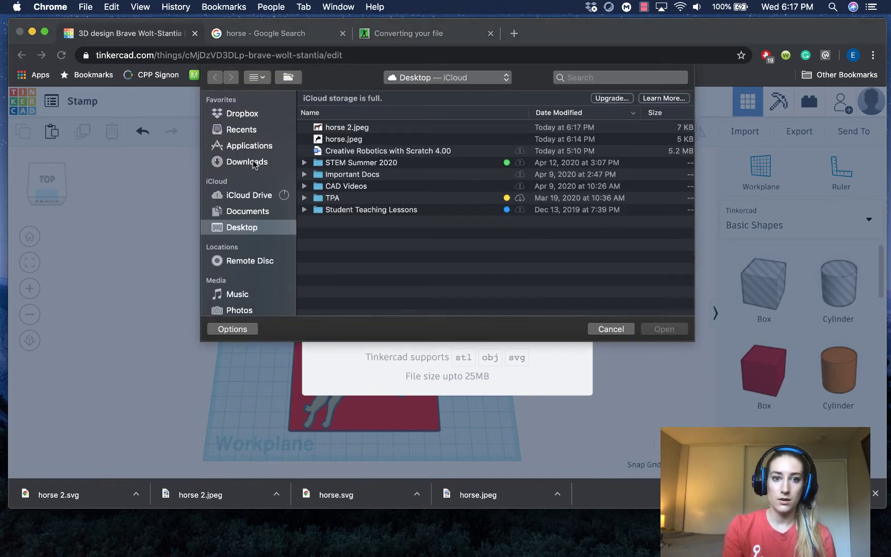
pyautogui.click(247, 162)
pyautogui.click(363, 112)
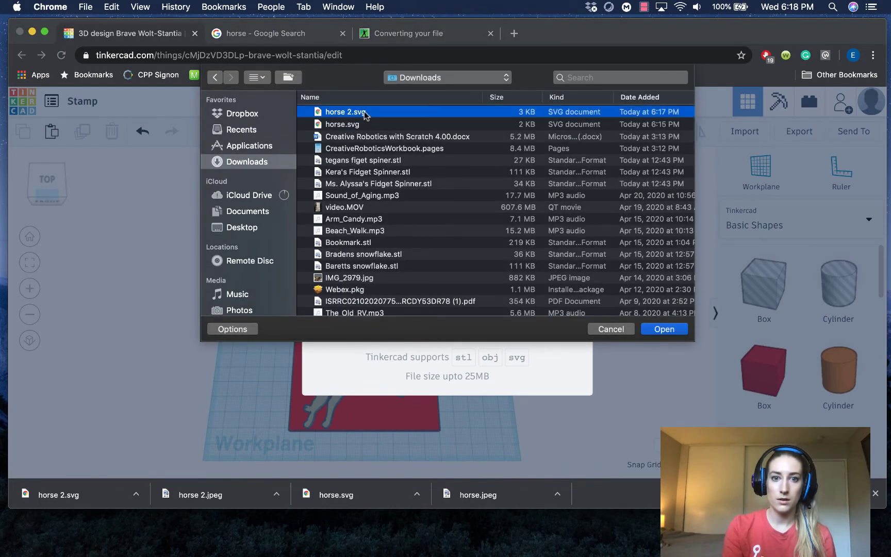
pyautogui.click(664, 329)
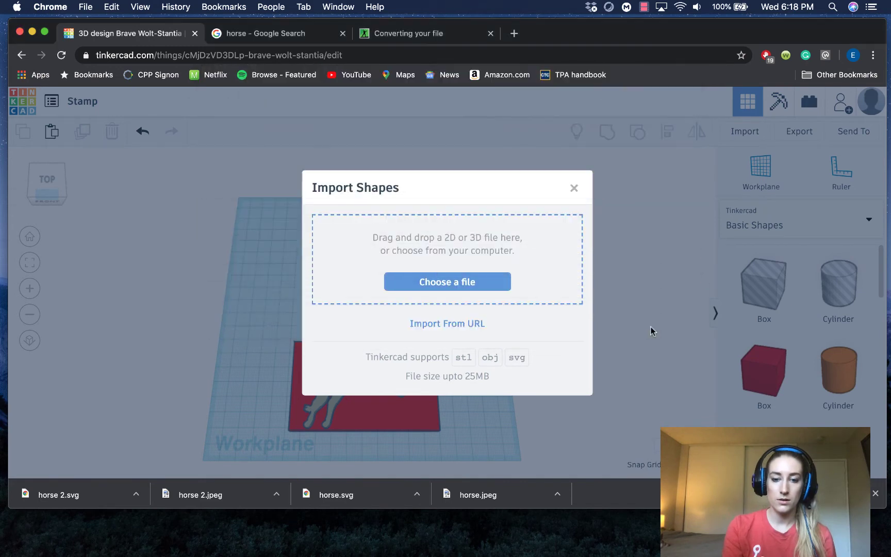
pyautogui.click(568, 411)
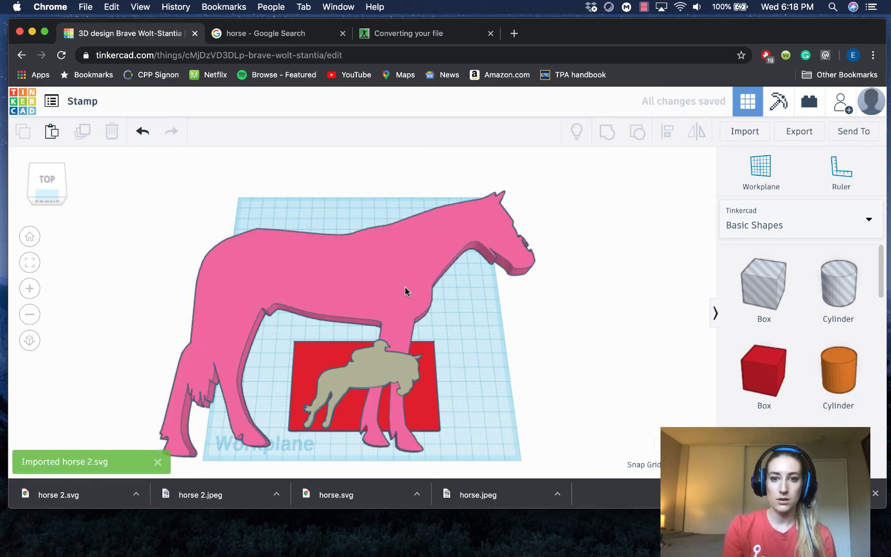
# - Move the pink horse 2 shape, shrink it to 124 tall, then delete it
pyautogui.moveTo(405, 291); pyautogui.dragTo(355, 283)
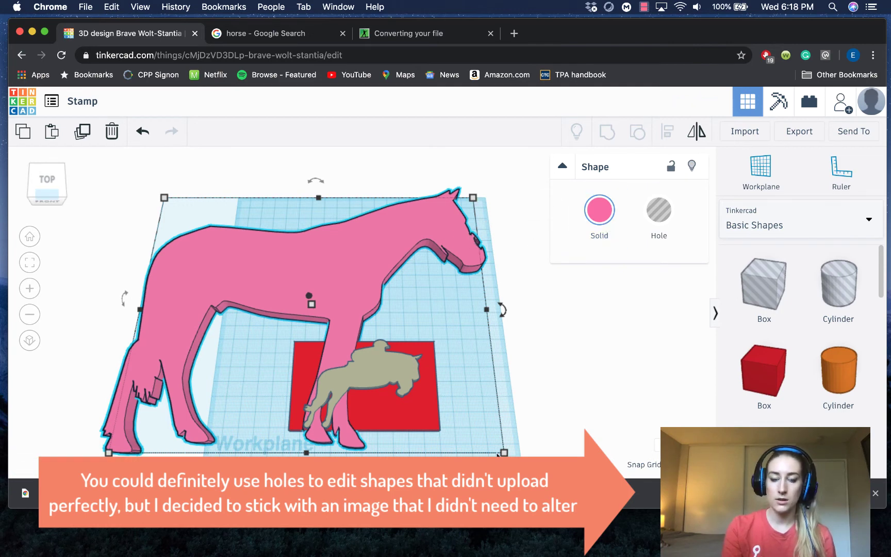
pyautogui.keyDown('shift'); pyautogui.moveTo(504, 453); pyautogui.dragTo(340, 347); pyautogui.keyUp('shift')
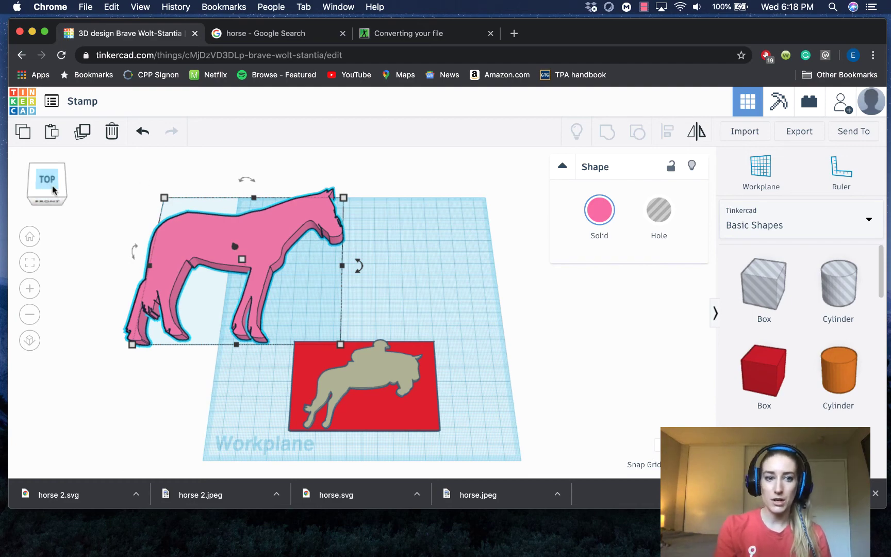
pyautogui.moveTo(49, 184)
pyautogui.mouseDown()
pyautogui.moveTo(57, 204)
pyautogui.moveTo(56, 193)
pyautogui.mouseUp()
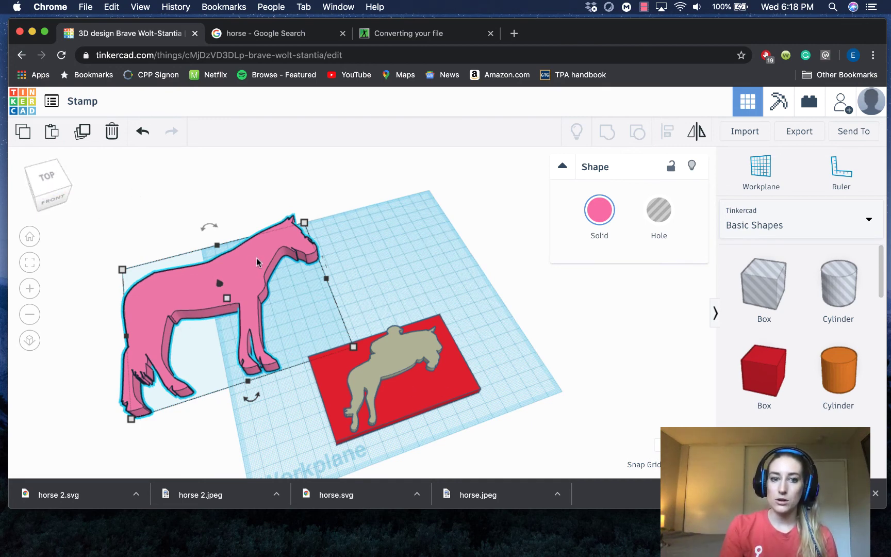
pyautogui.moveTo(257, 261); pyautogui.dragTo(346, 245)
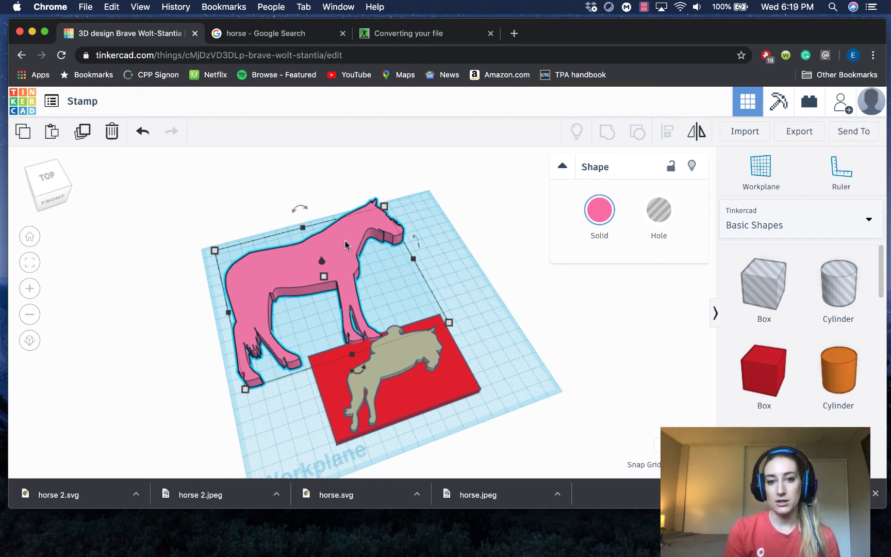
pyautogui.press('Delete')
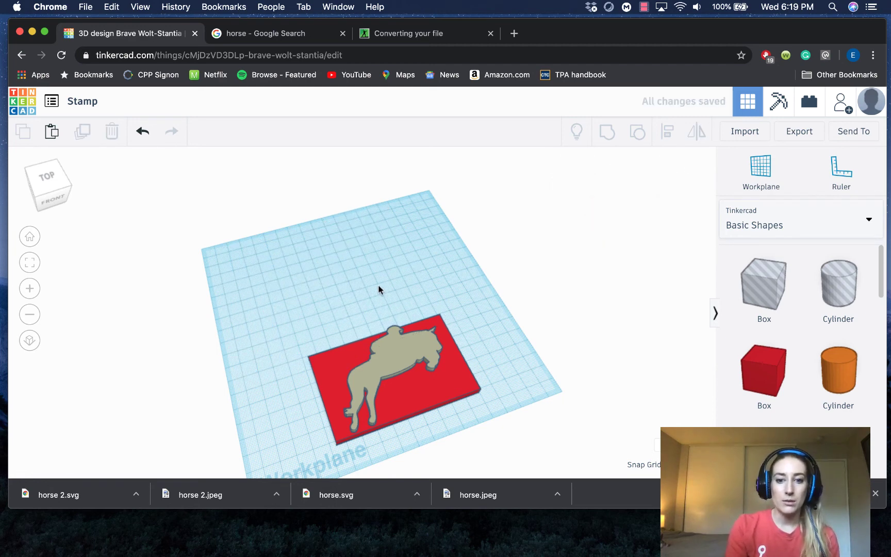
# - Enlarge the red base from 58 to 66 and centre the jumping horse on it
pyautogui.click(387, 363)
pyautogui.moveTo(328, 295); pyautogui.dragTo(284, 392)
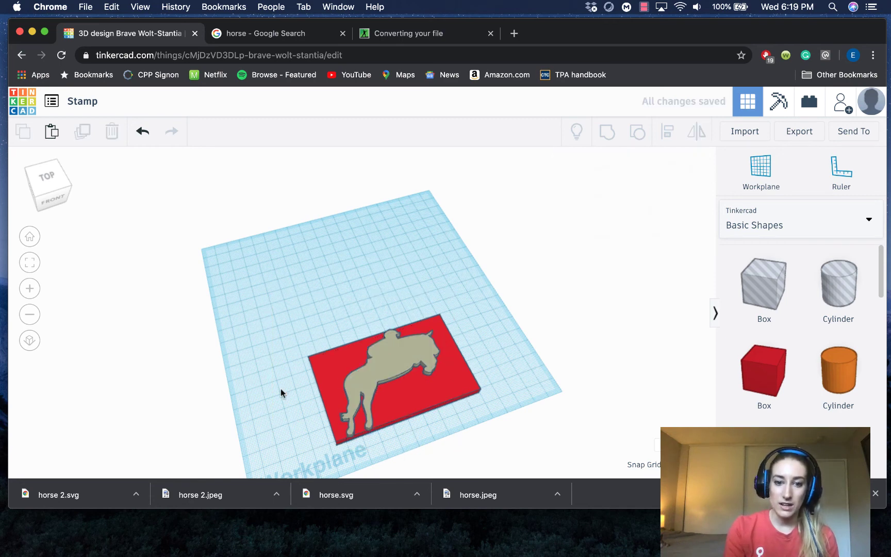
pyautogui.click(347, 430)
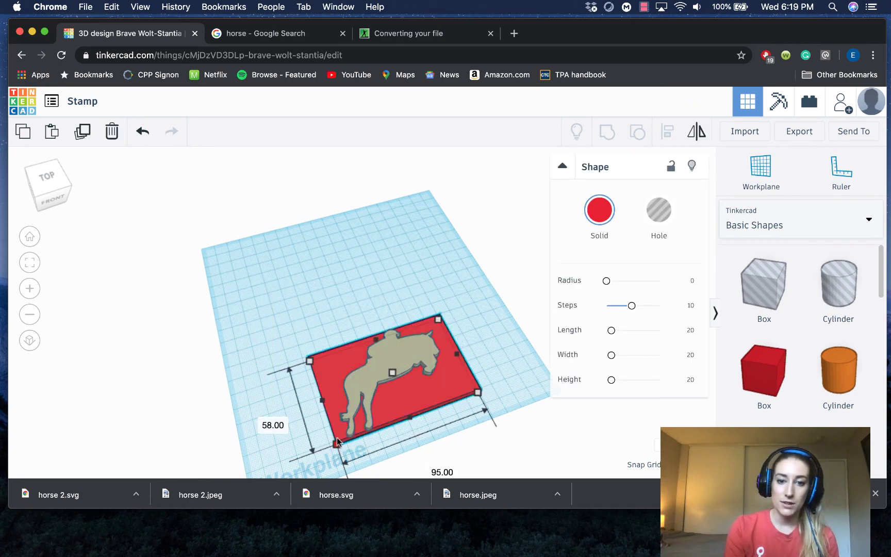
pyautogui.moveTo(337, 443); pyautogui.dragTo(321, 465)
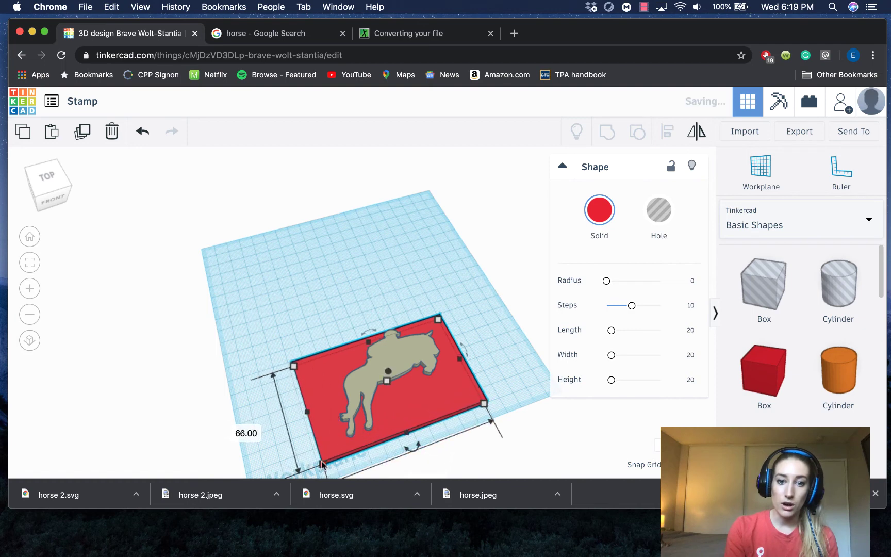
pyautogui.click(407, 363)
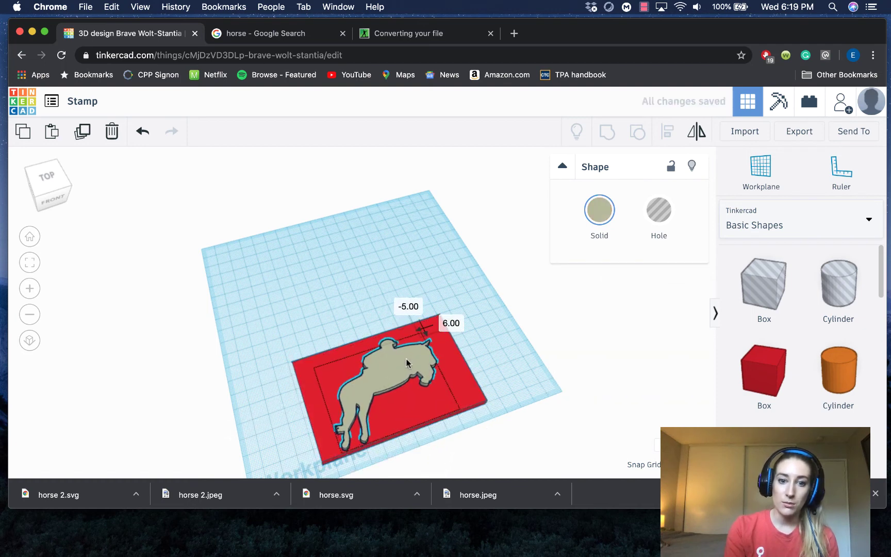
pyautogui.moveTo(407, 363); pyautogui.dragTo(408, 354)
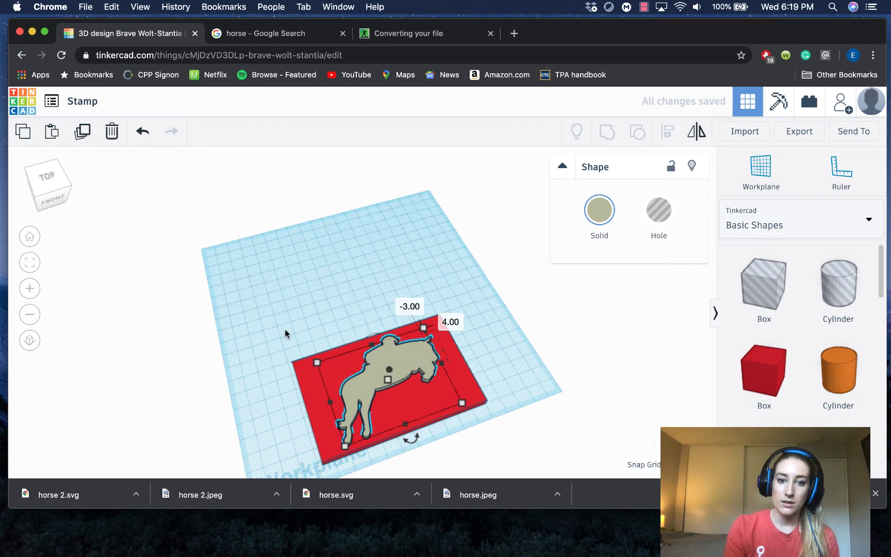
# - Colour the base magenta and the horse silhouette light pink
pyautogui.moveTo(285, 329); pyautogui.dragTo(327, 423)
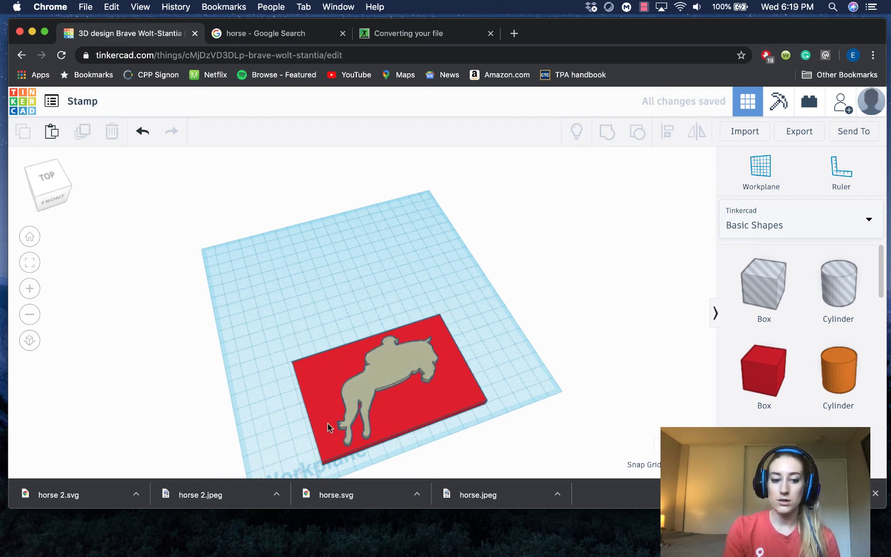
pyautogui.click(327, 415)
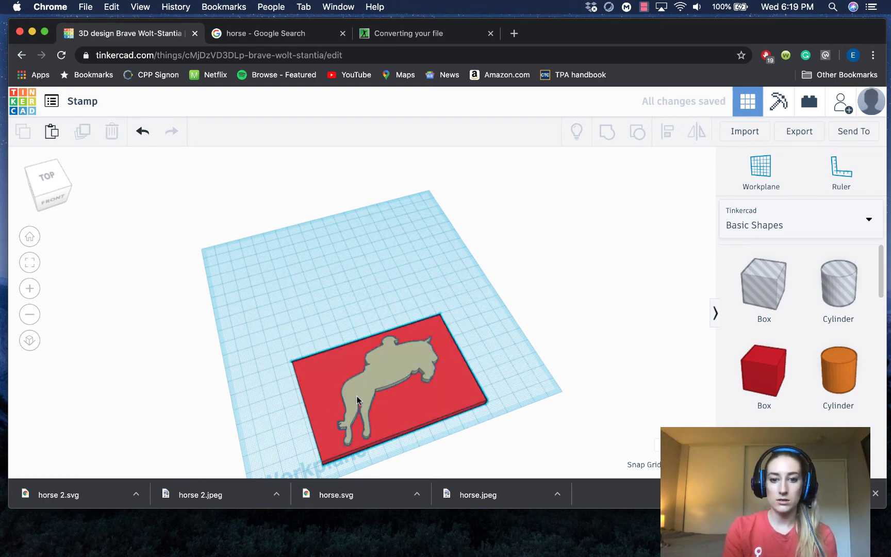
pyautogui.keyDown('shift'); pyautogui.click(389, 375); pyautogui.keyUp('shift')
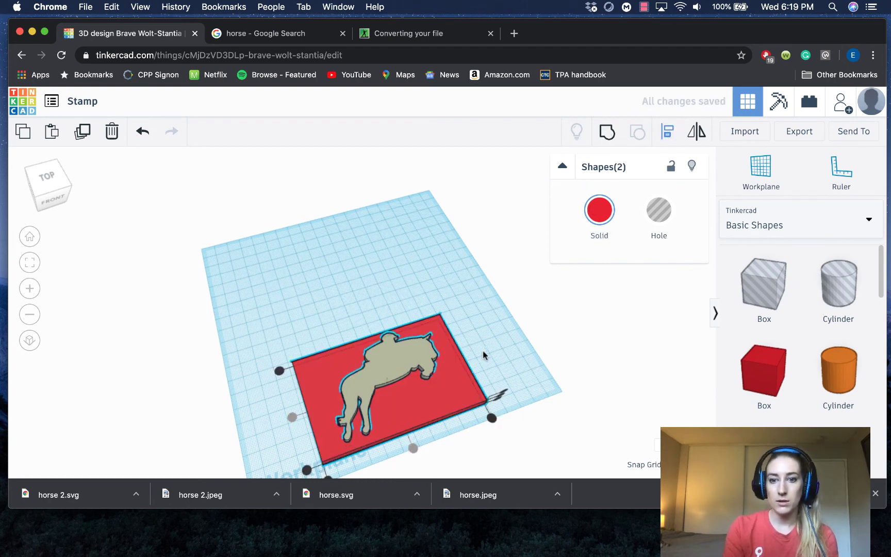
pyautogui.click(446, 390)
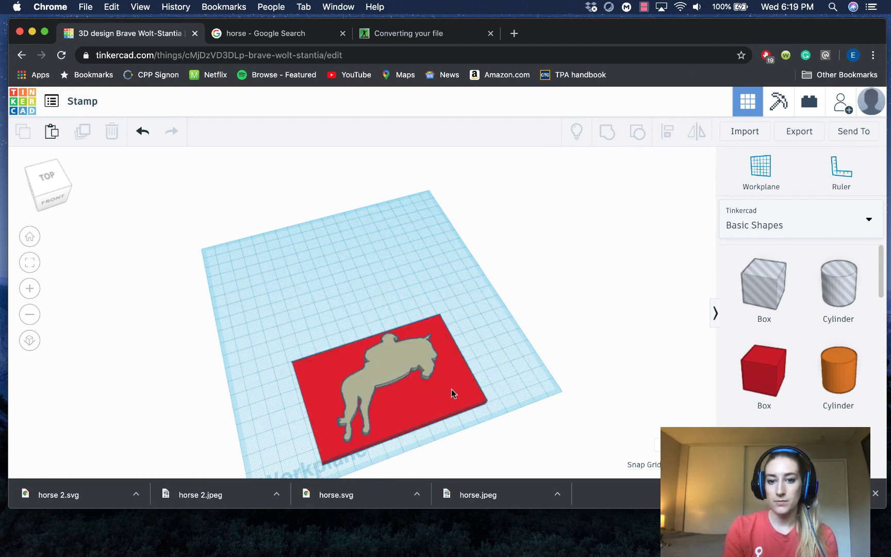
pyautogui.click(599, 210)
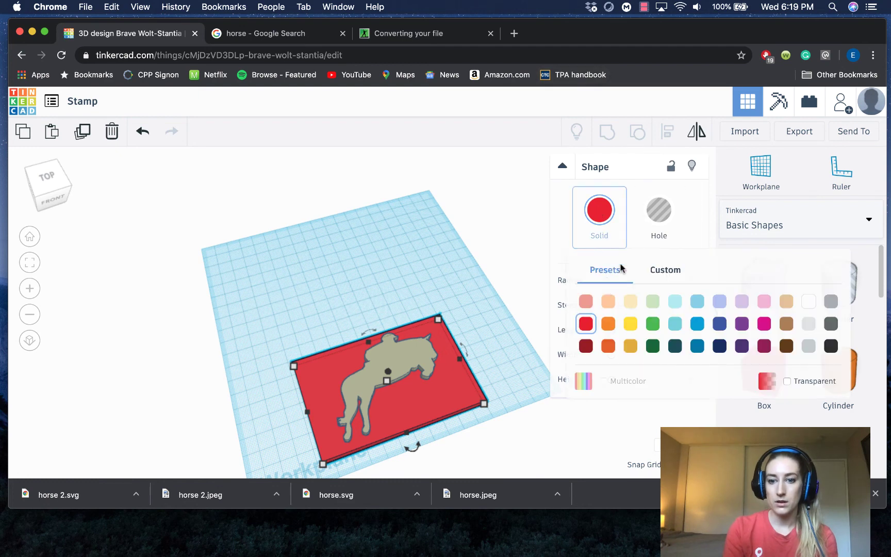
pyautogui.click(765, 322)
pyautogui.click(387, 370)
pyautogui.click(600, 210)
pyautogui.click(786, 299)
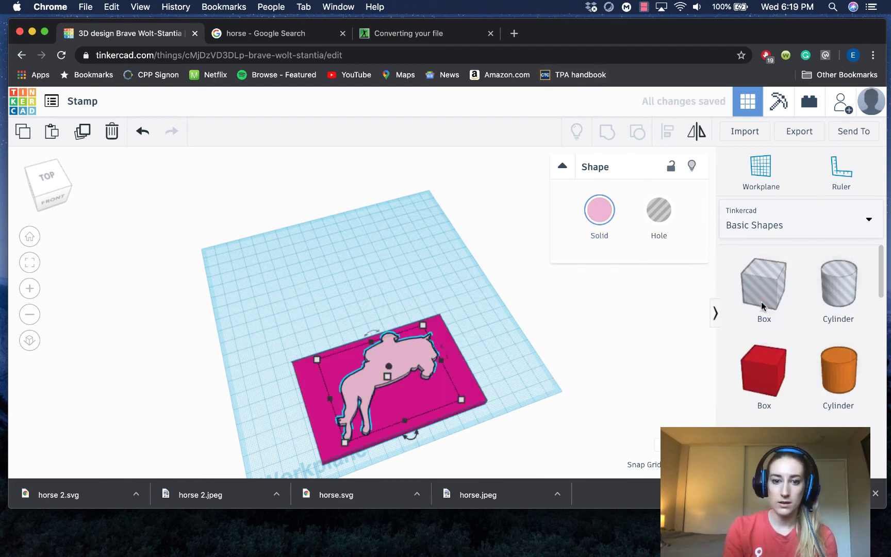
# - Group the horse and base into one stamp, keeping the Multicolor option
pyautogui.moveTo(250, 313); pyautogui.dragTo(456, 422)
pyautogui.click(608, 135)
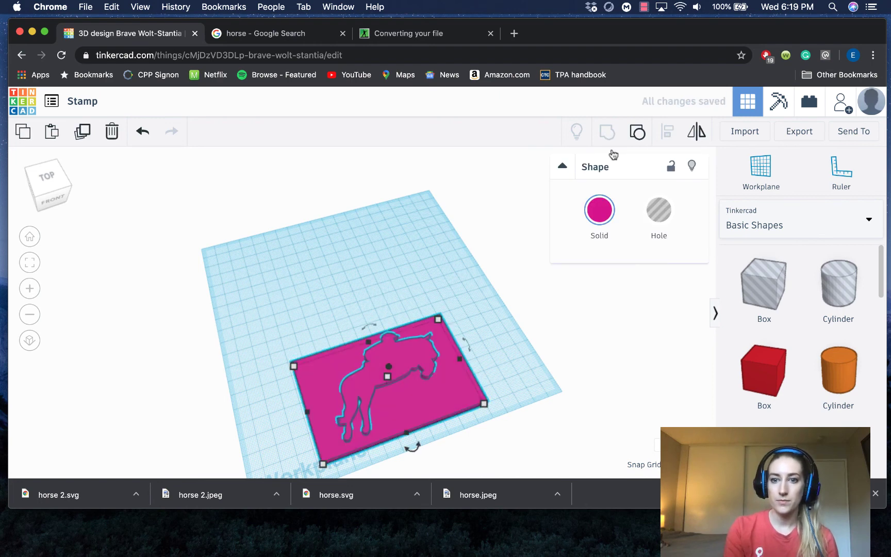
pyautogui.click(605, 223)
pyautogui.click(603, 382)
pyautogui.click(447, 334)
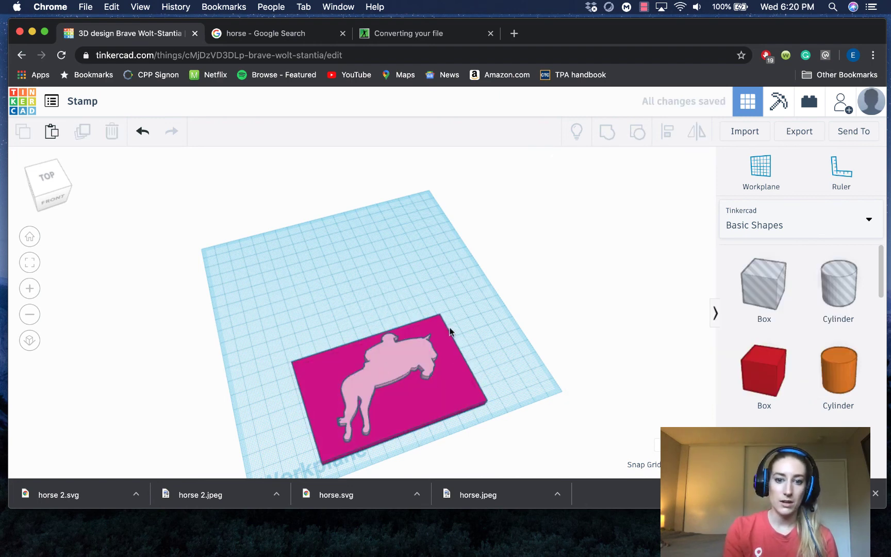
# - Drag the grouped magenta and pink stamp toward the workplane's far corner
pyautogui.moveTo(440, 379); pyautogui.dragTo(350, 268)
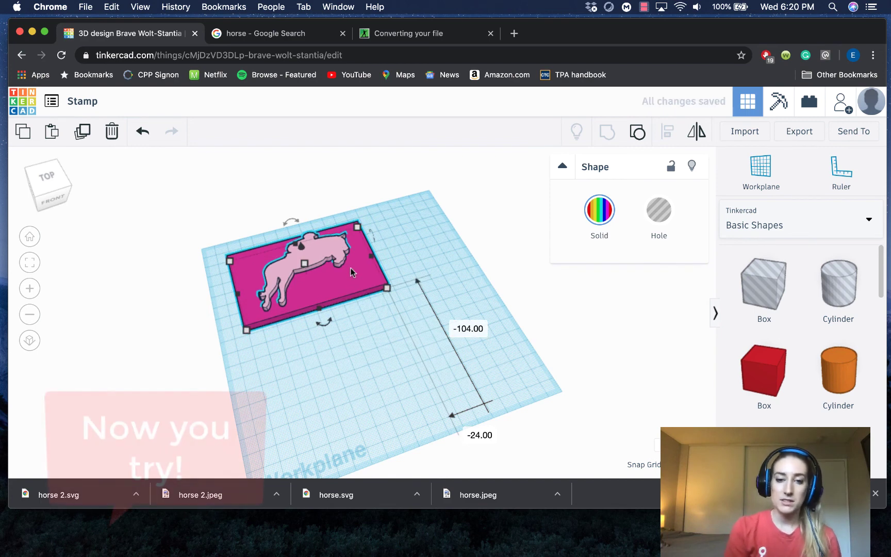